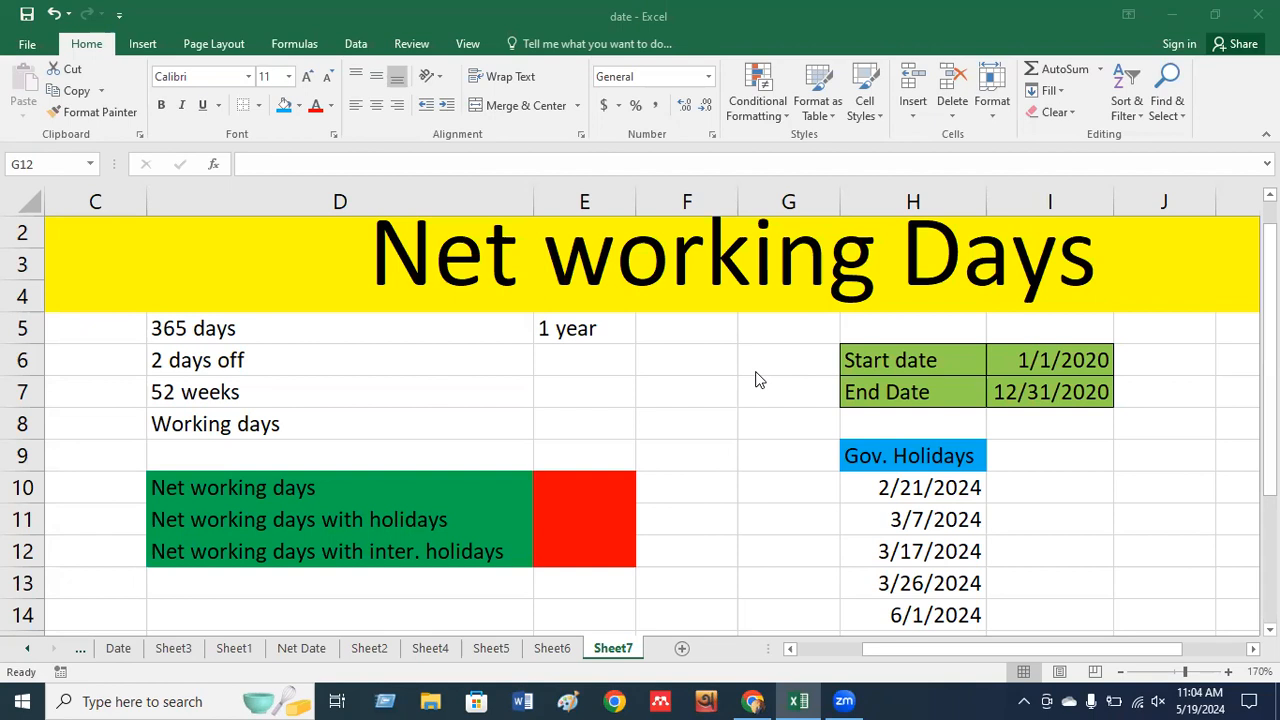
Enter =52*2 in E7 beside the 52 weeks label, giving 104 weekend days.
left_click(570, 328)
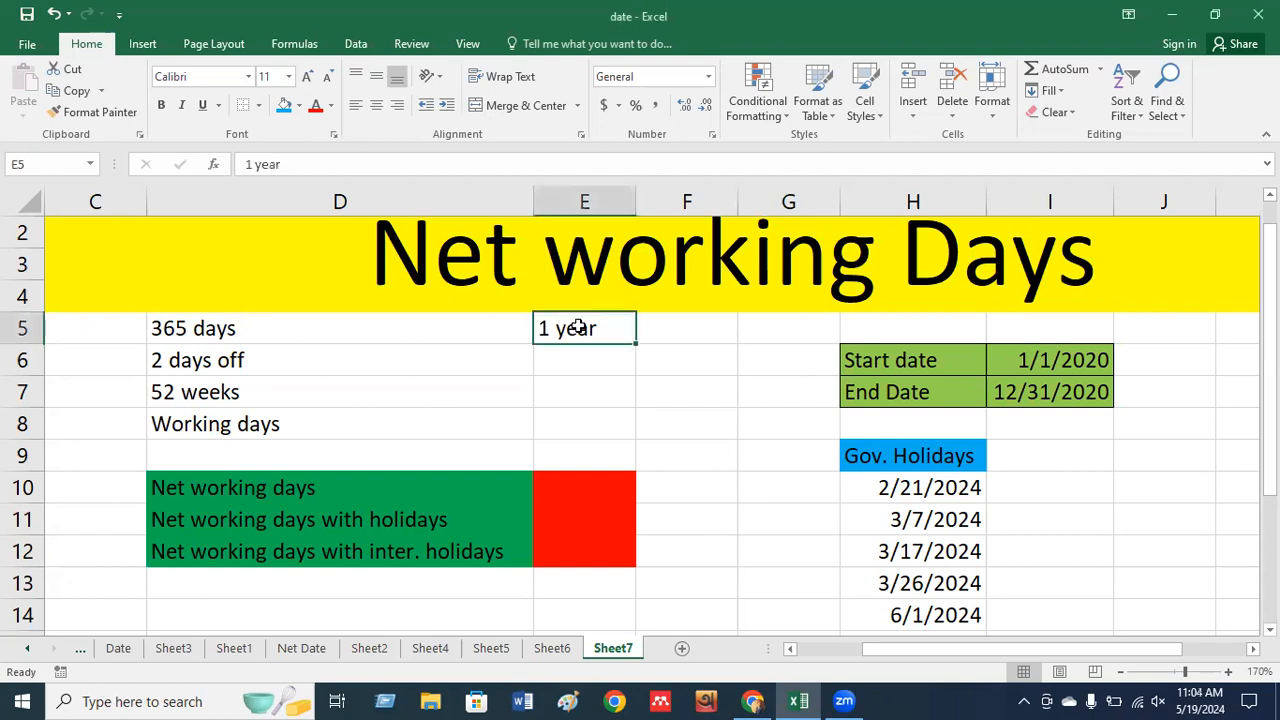
key("Left")
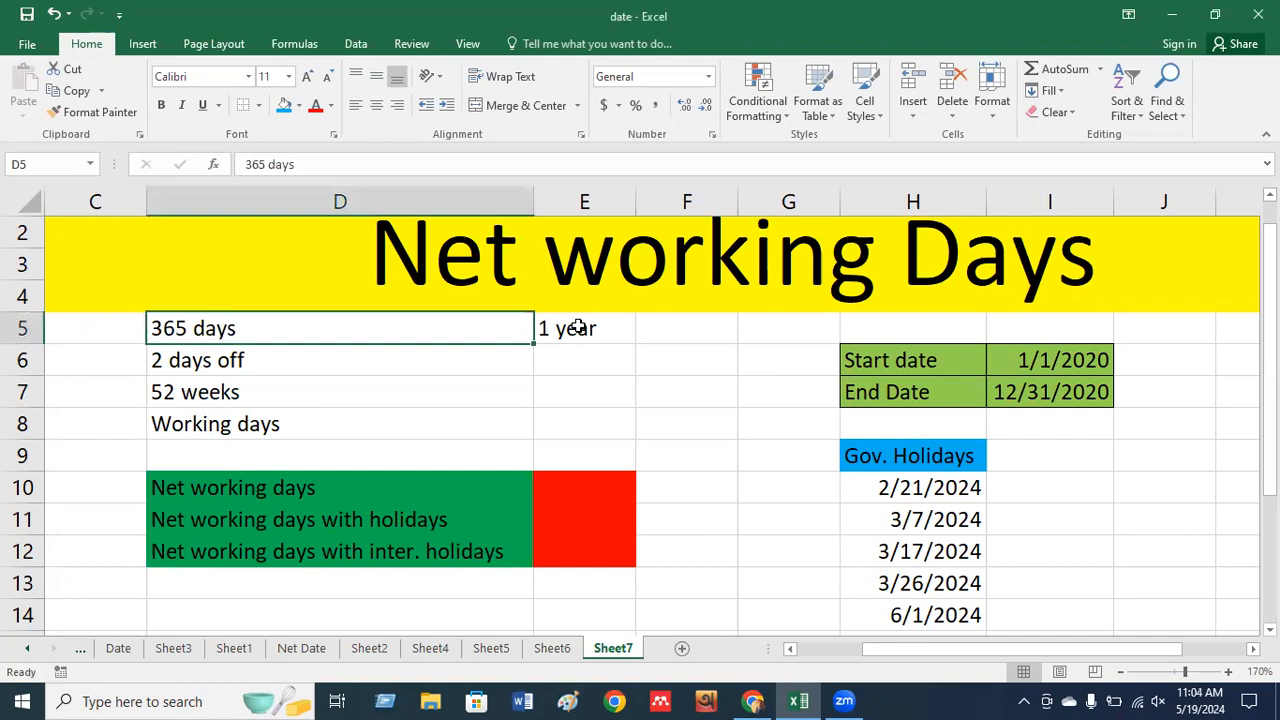
key("Down")
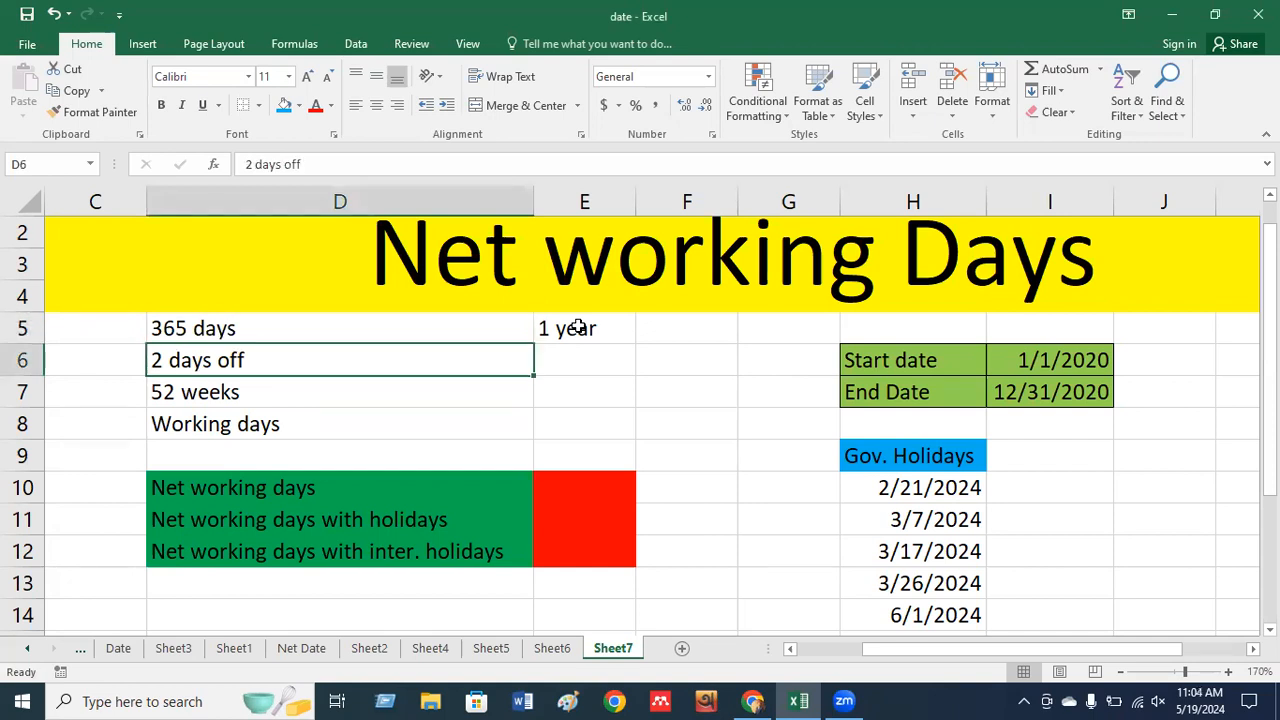
key("Down")
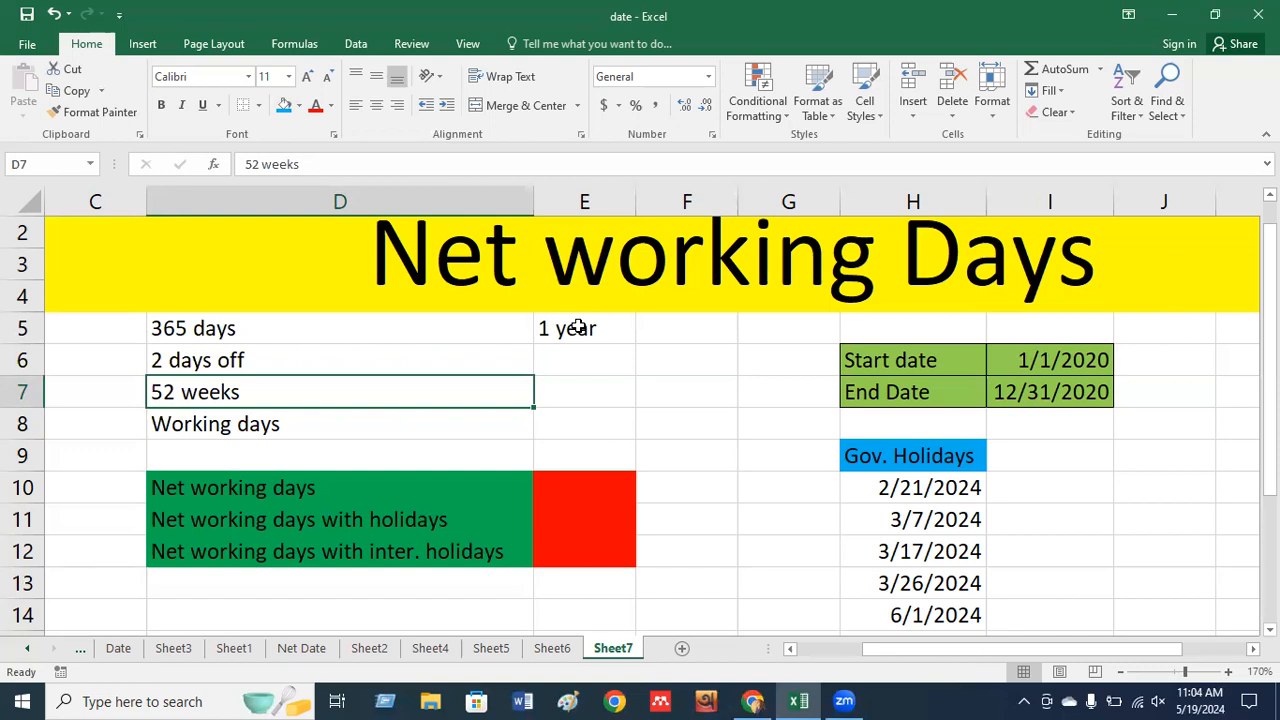
key("Right")
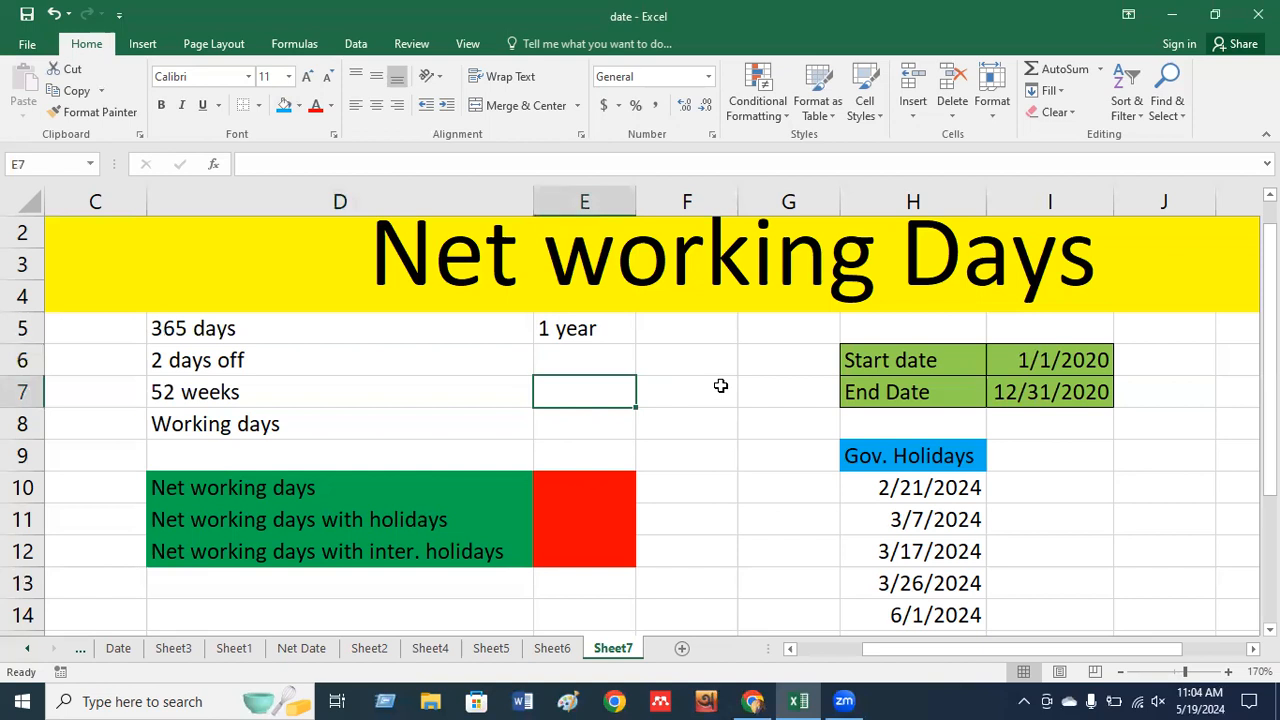
type("=")
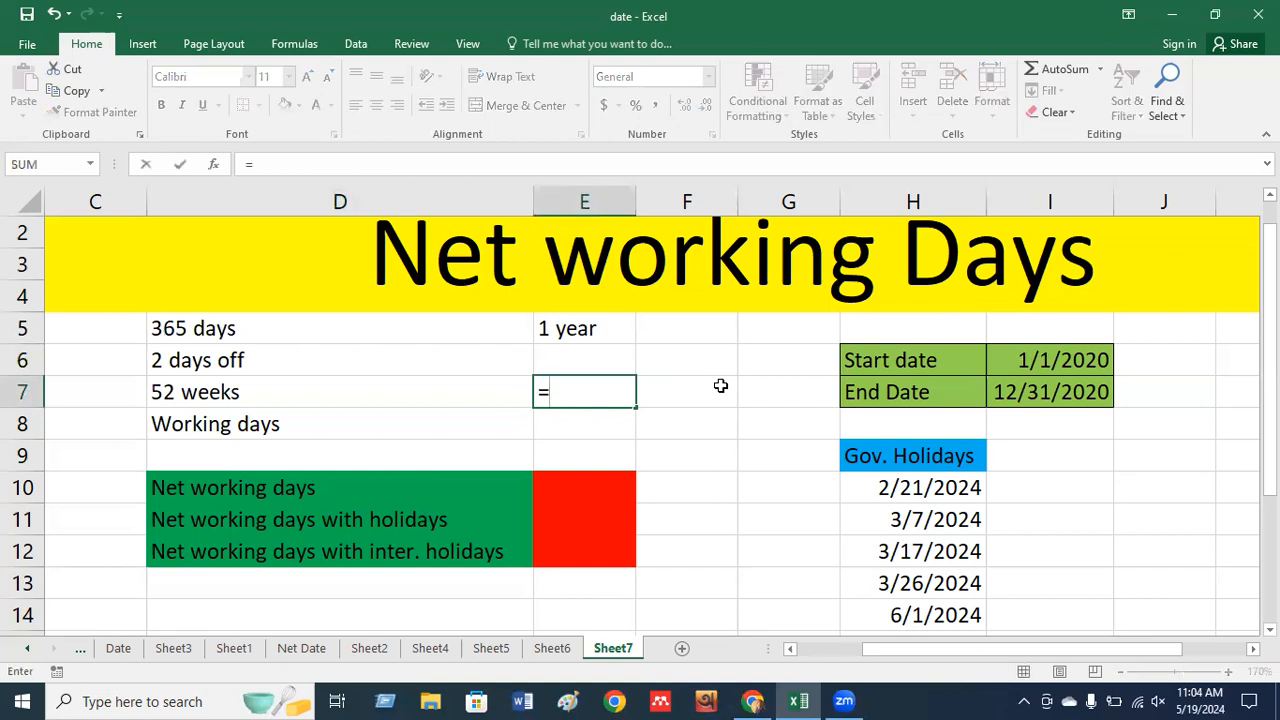
type("52*2")
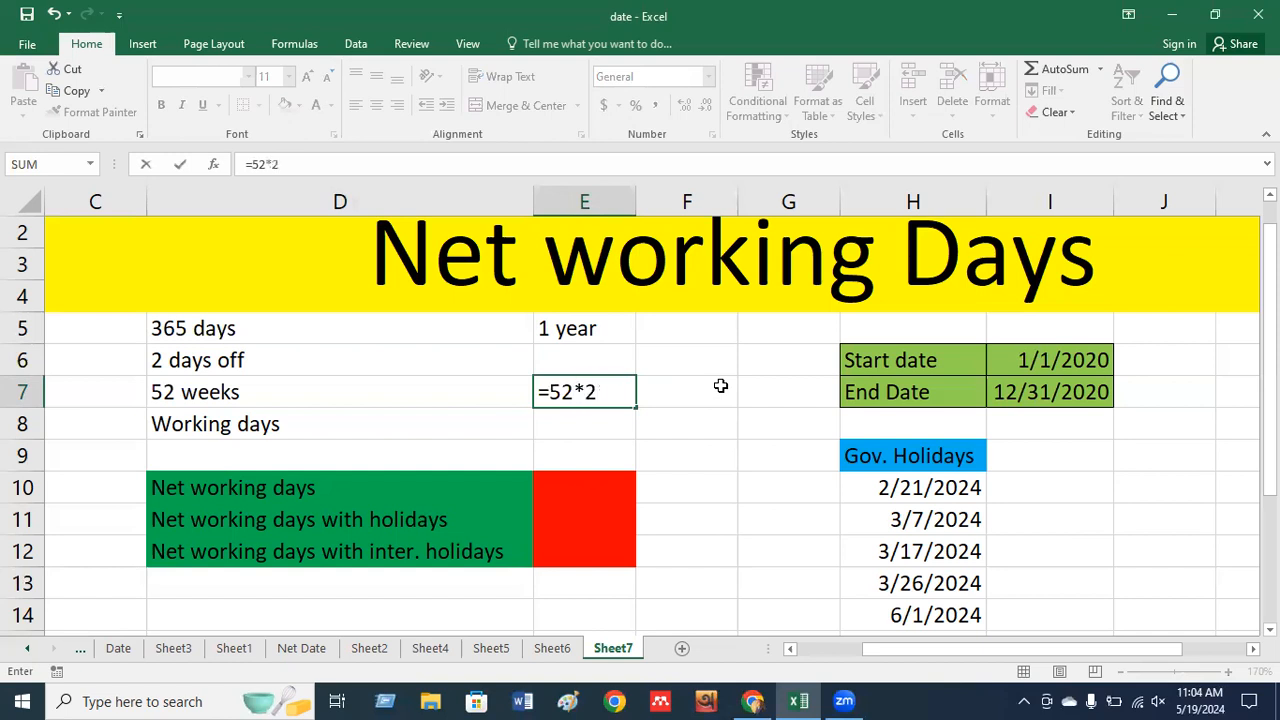
key("Return")
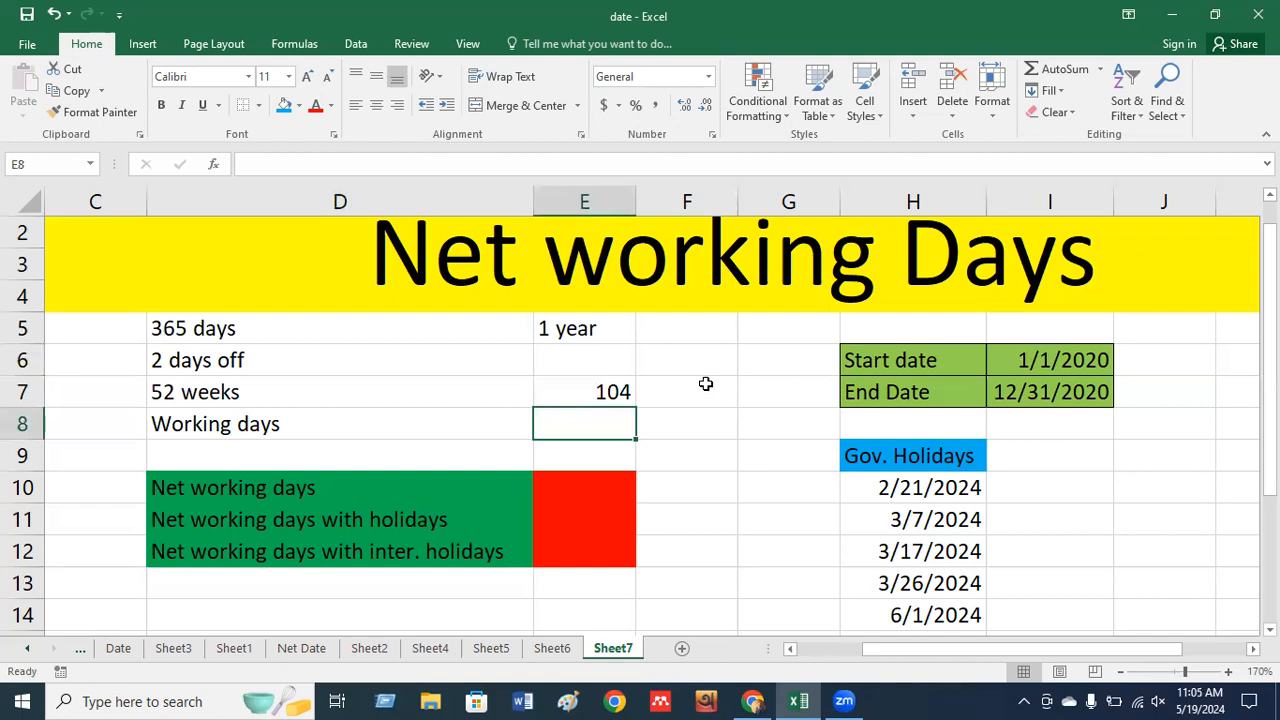
Enter =365-104 in E8 beside Working days so it shows 261.
left_click(472, 338)
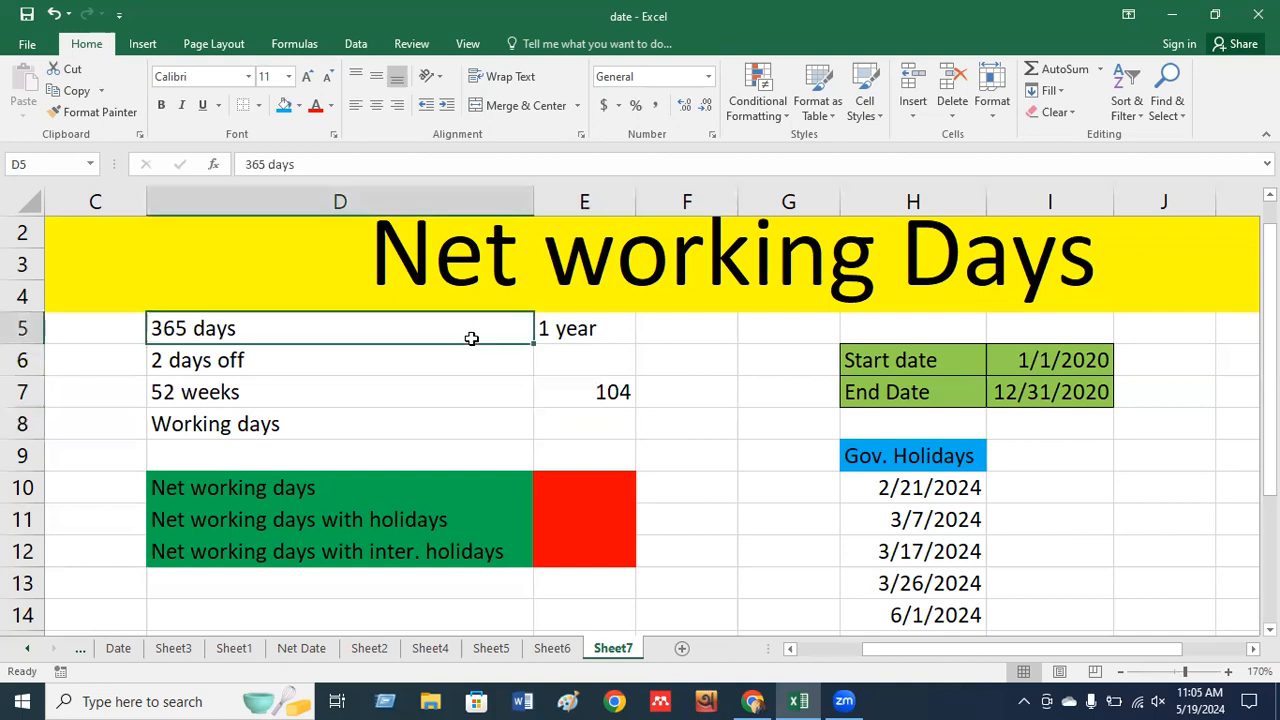
left_click(592, 388)
left_click(603, 360)
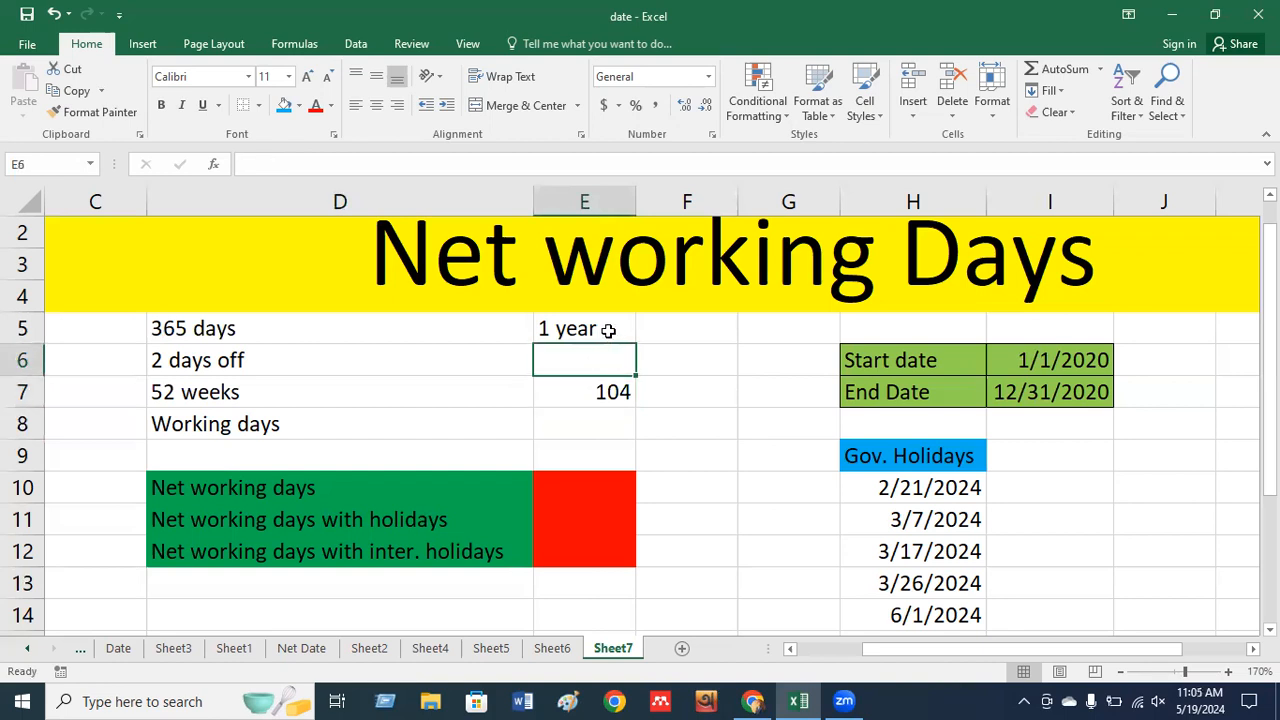
left_click(608, 330)
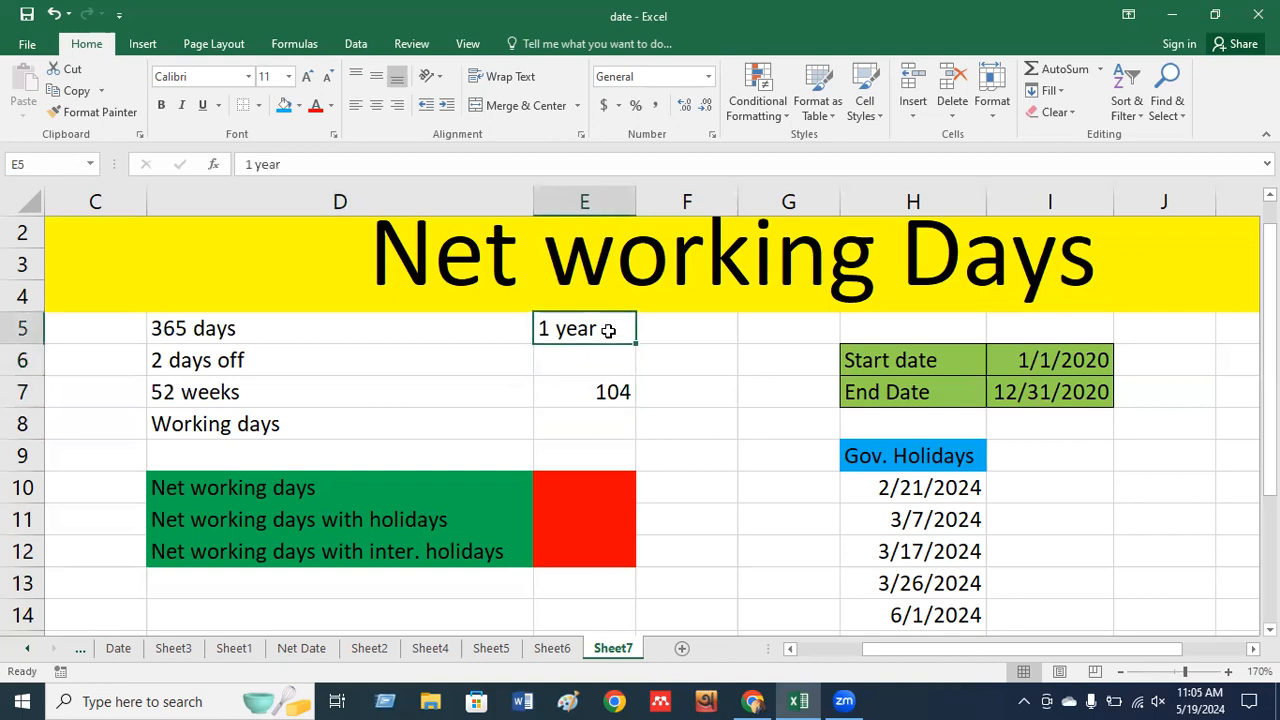
key("Down")
left_click(598, 424)
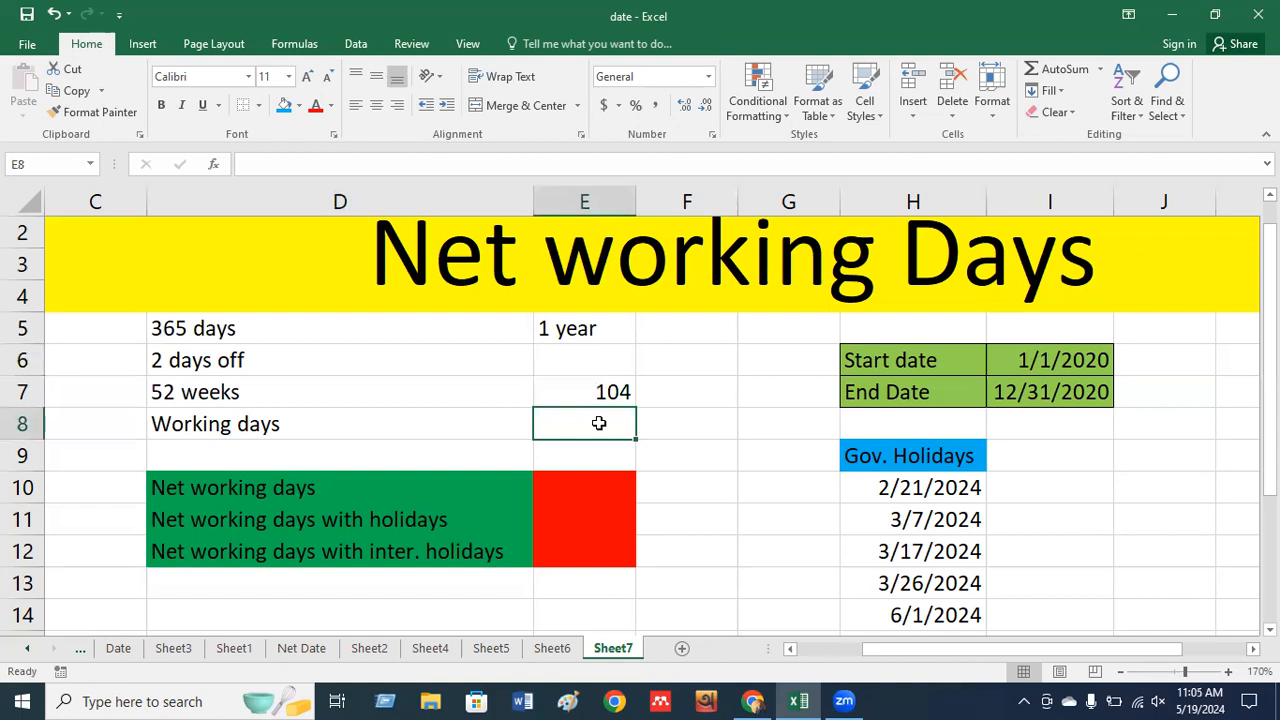
type("=")
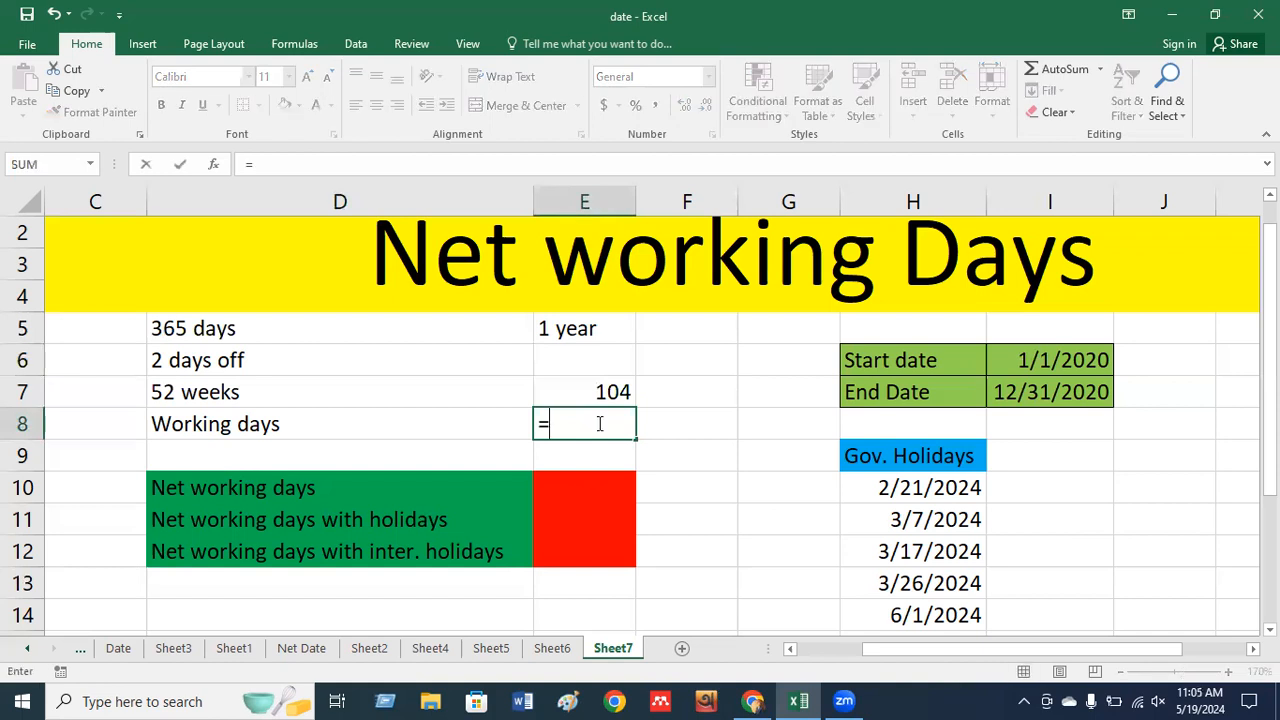
type("365")
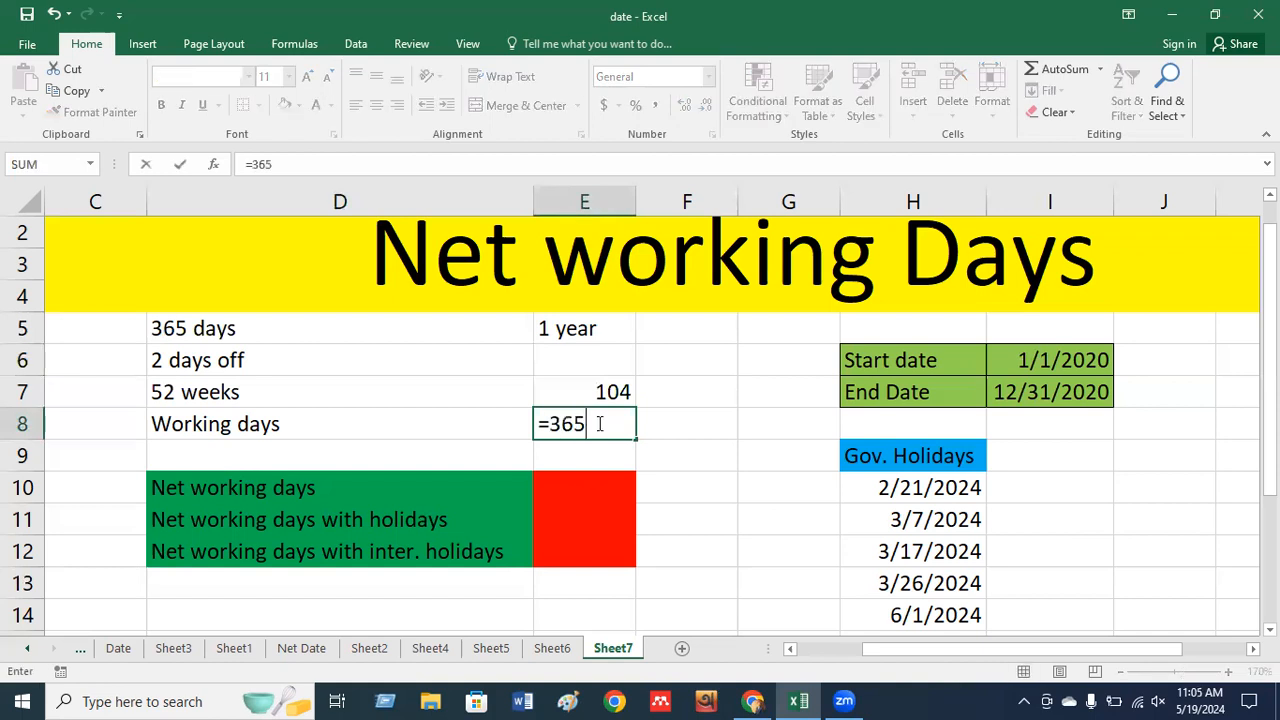
type("-104")
key("Return")
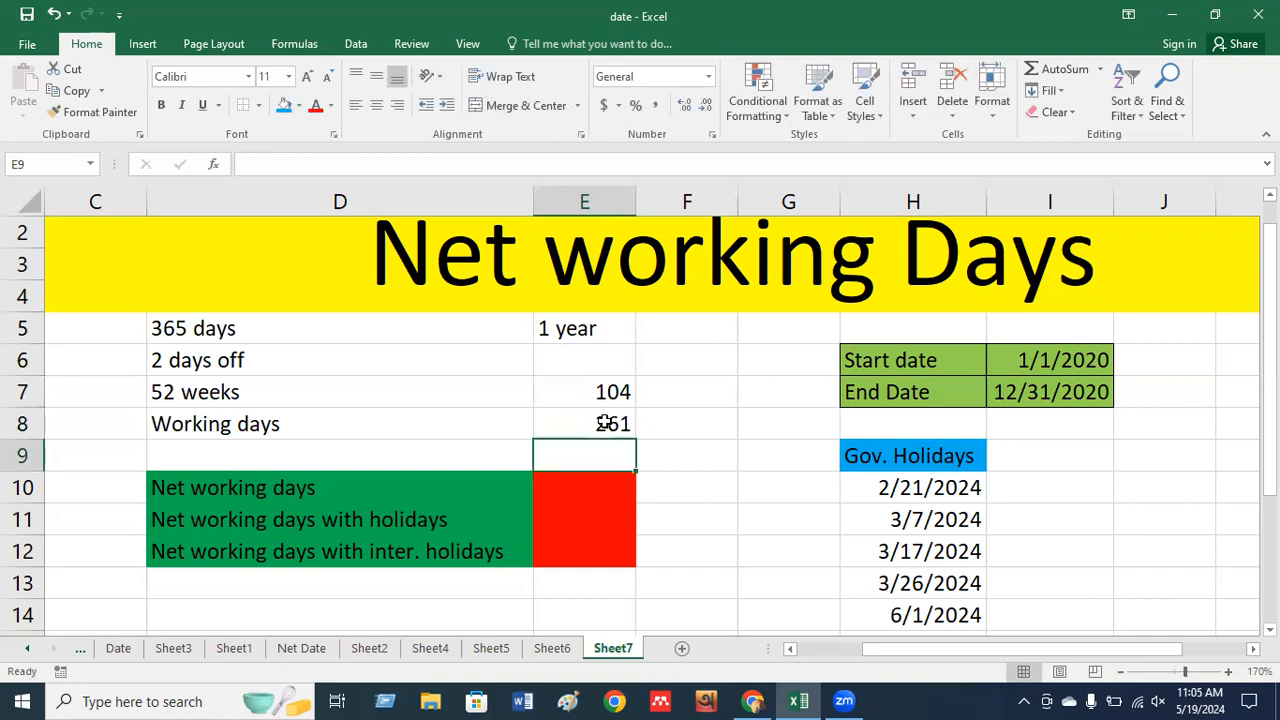
left_click(618, 424)
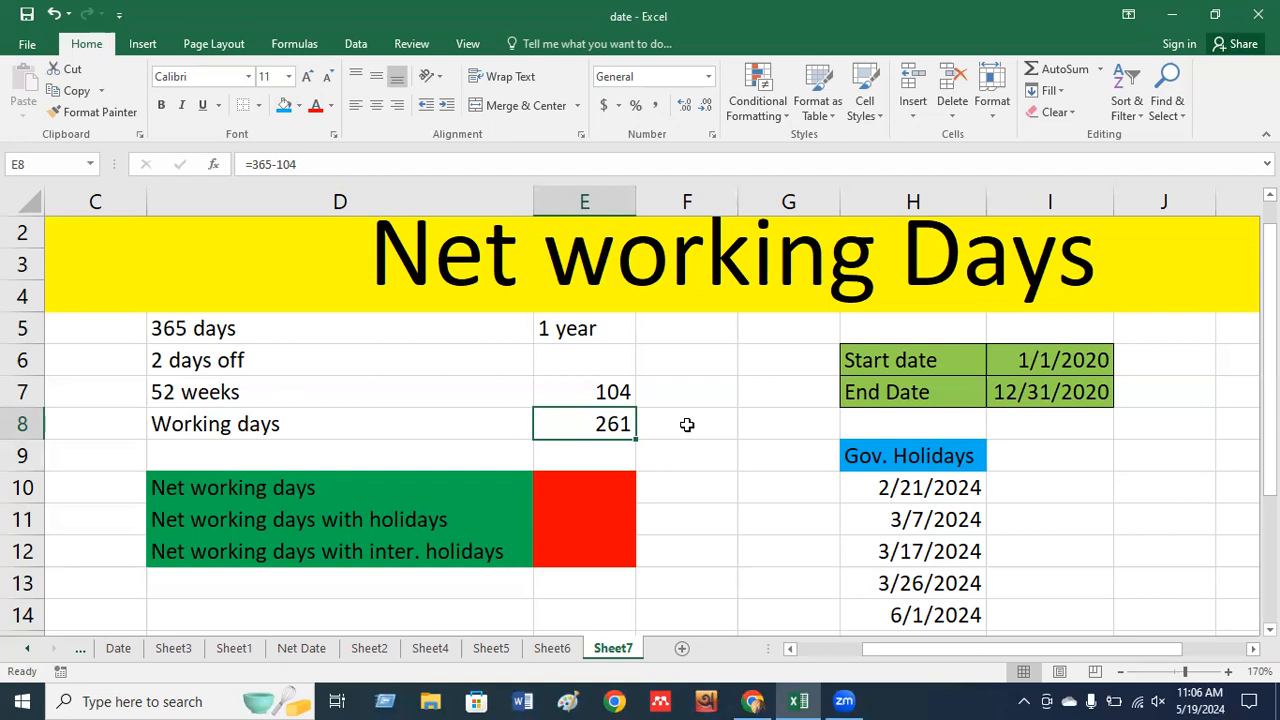
left_click(597, 478)
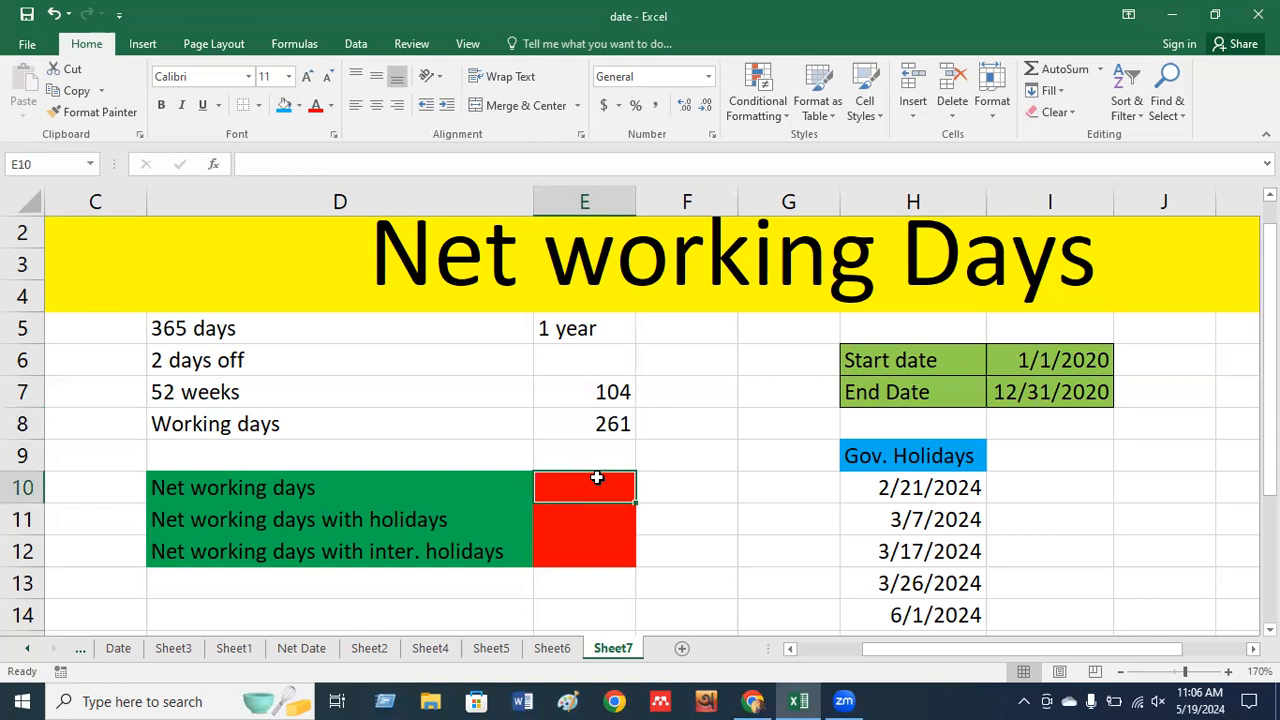
left_click(601, 424)
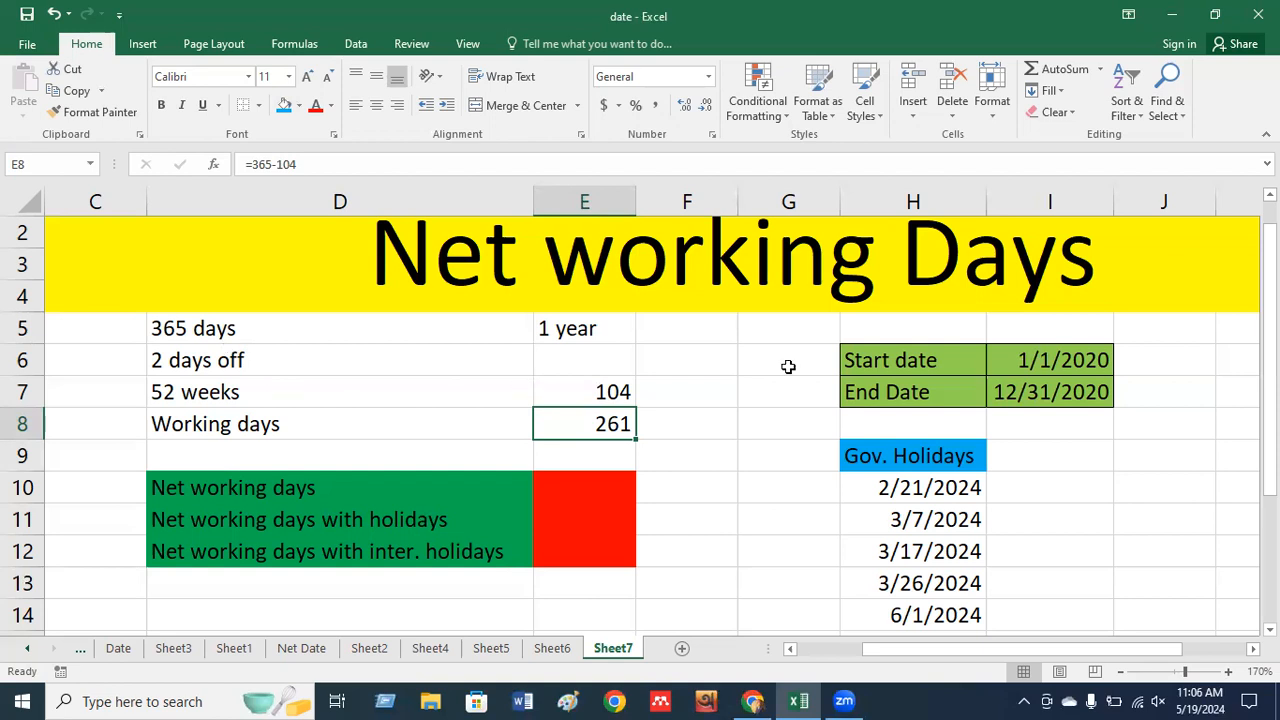
left_click(1050, 362)
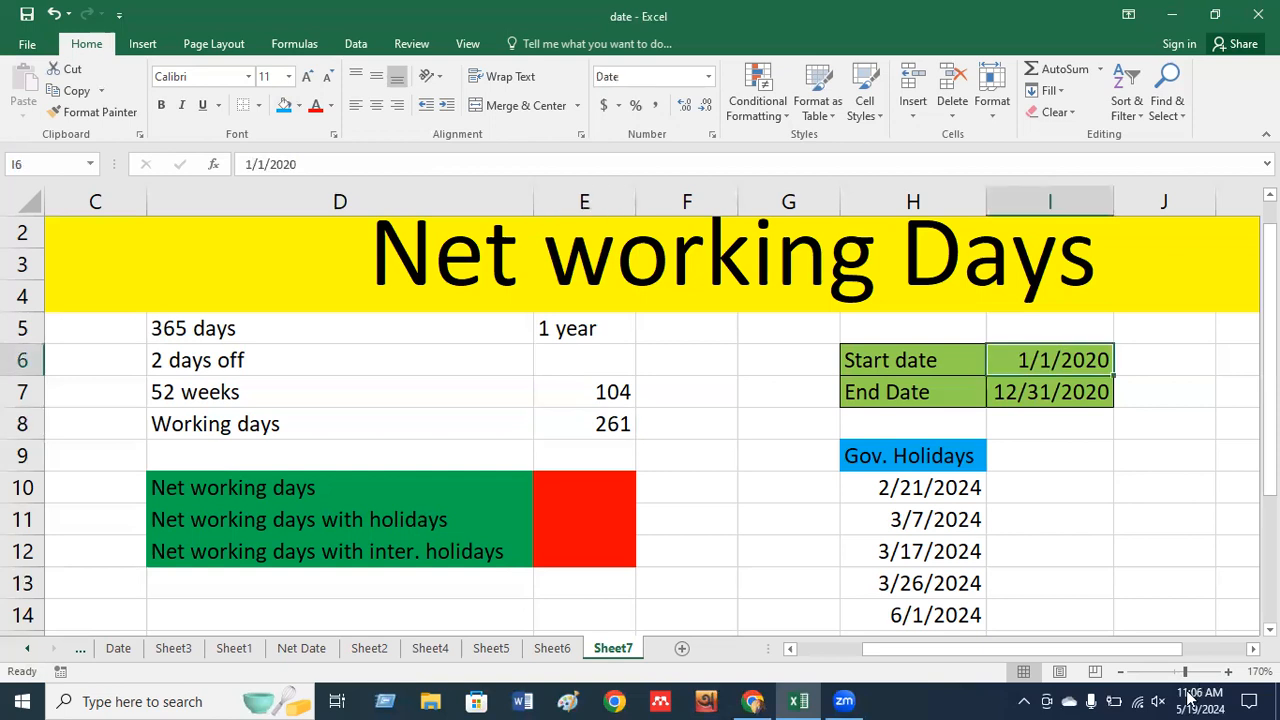
mouse_move(1197, 703)
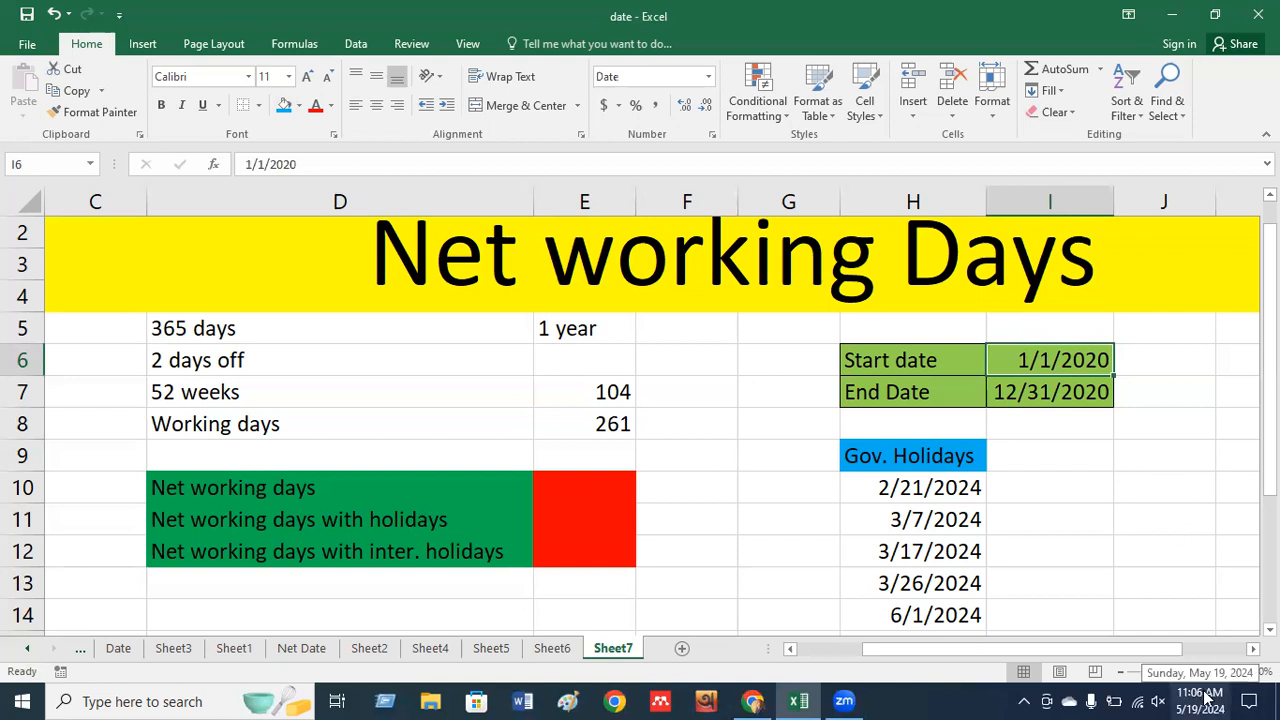
Change the start date in I6 from 2020 to 1/1/2024.
double_click(1041, 357)
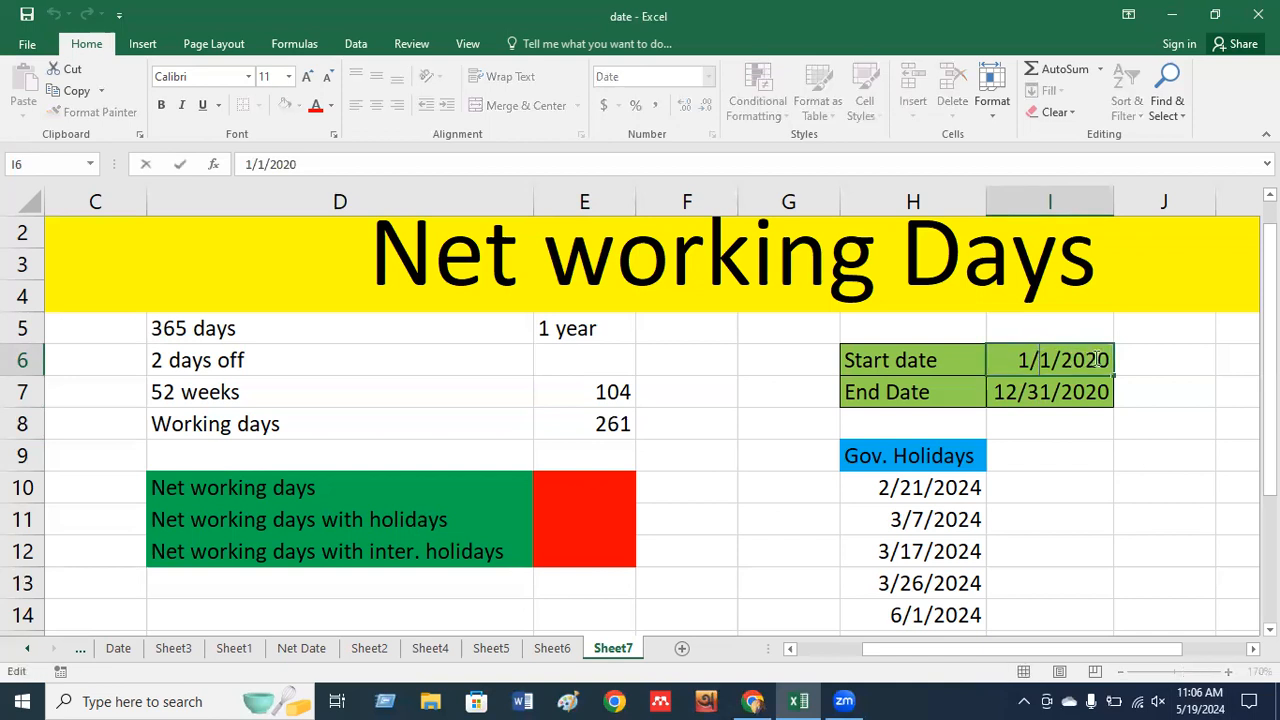
key("BackSpace")
type("4")
key("Return")
Change the end date in I7 from 2020 to 12/31/2024.
double_click(1013, 392)
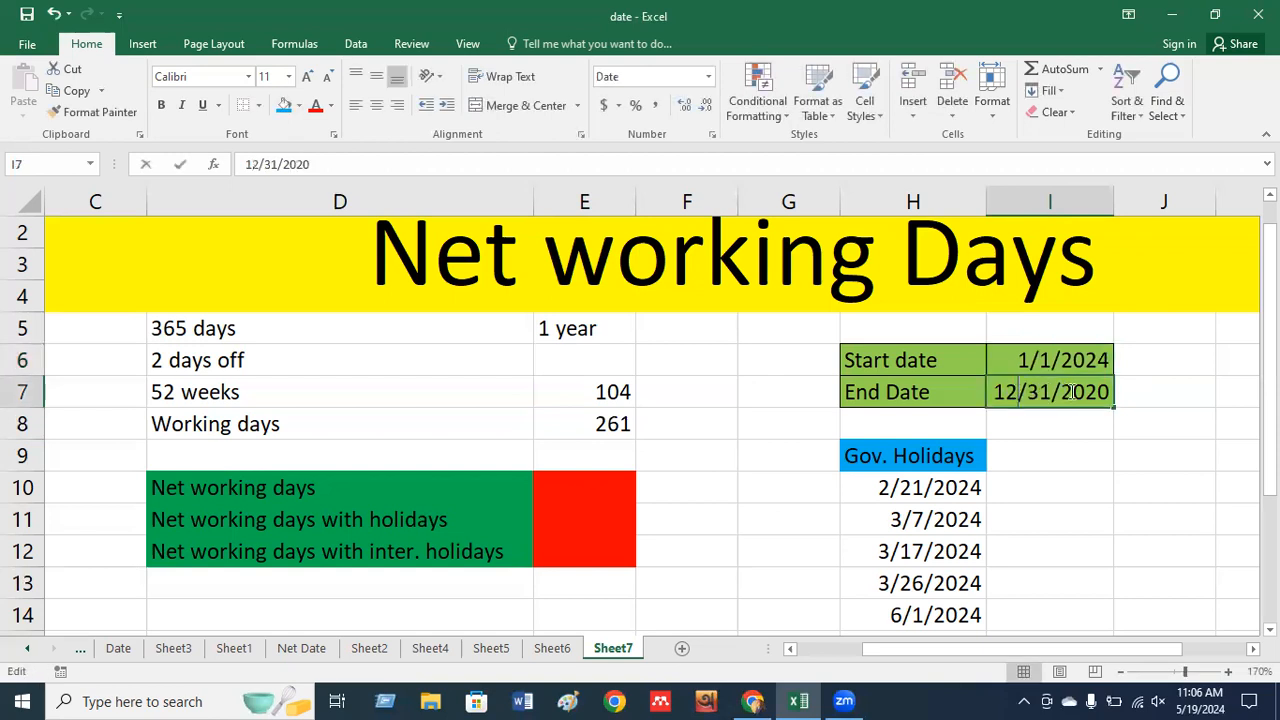
key("BackSpace")
type("4")
key("Return")
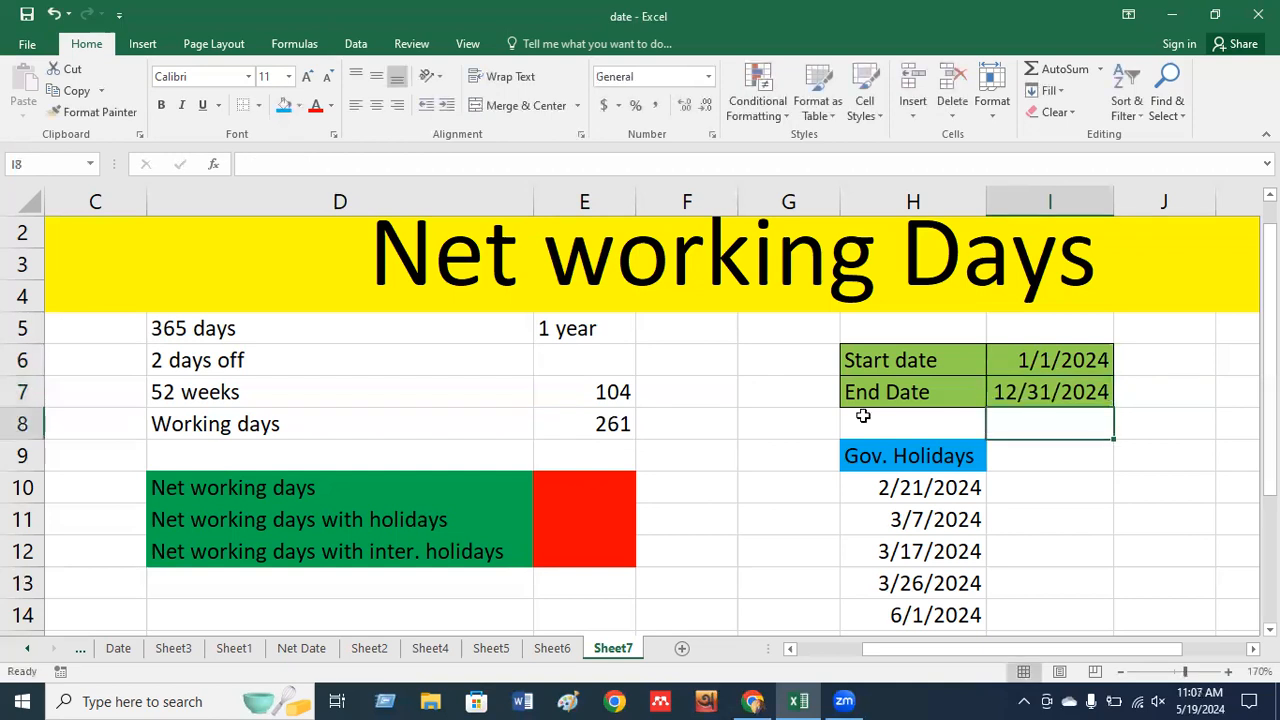
left_click(588, 420)
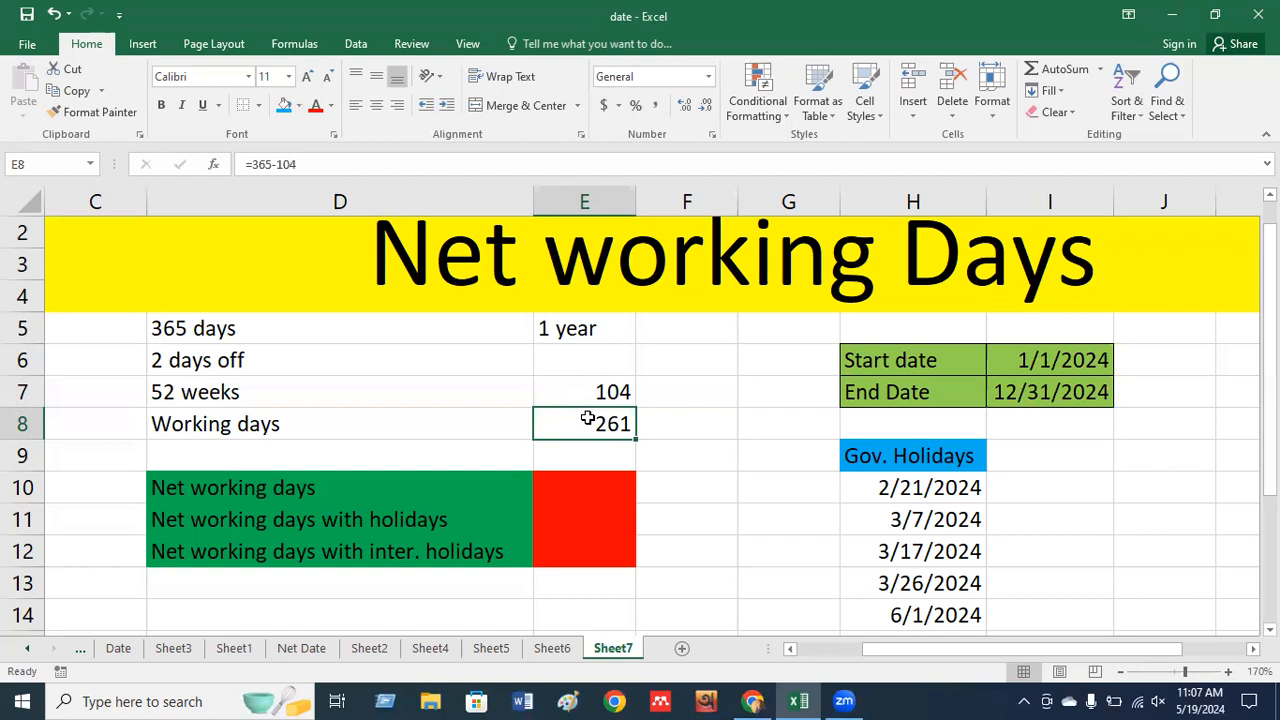
Enter =NETWORKDAYS(I6,I7) in F10, returning 262 net working days.
left_click(576, 481)
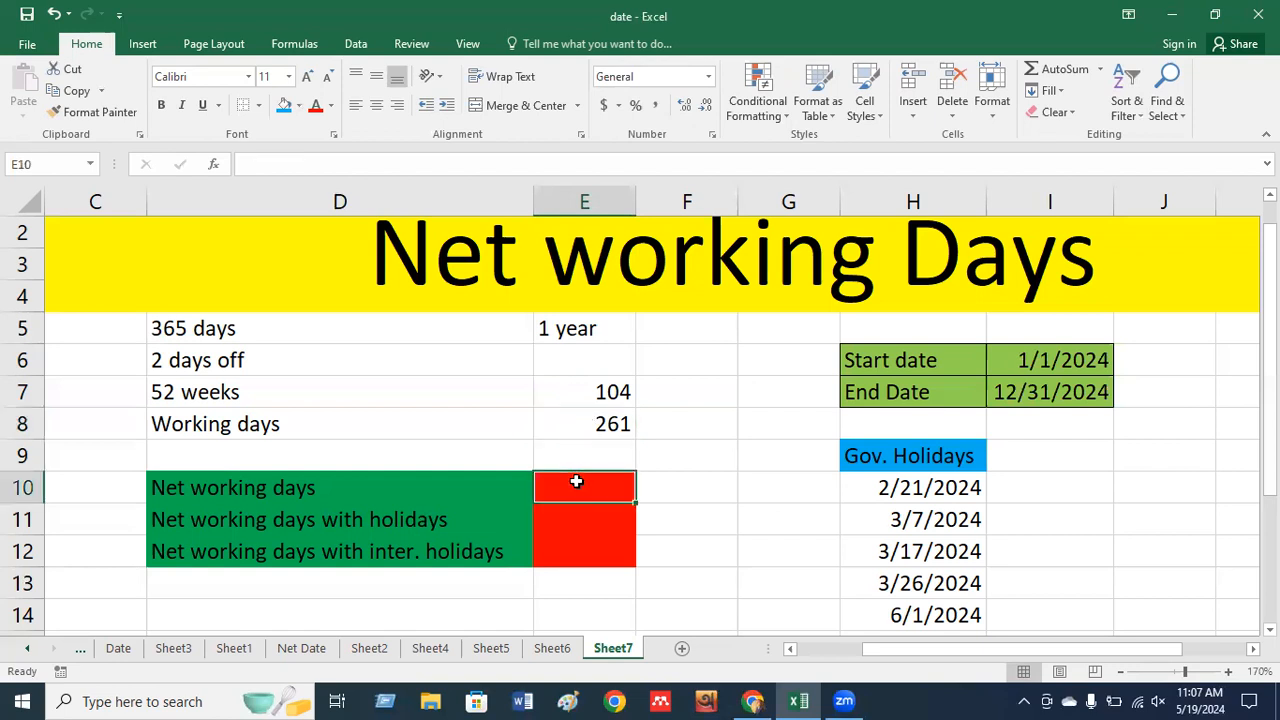
left_click(662, 486)
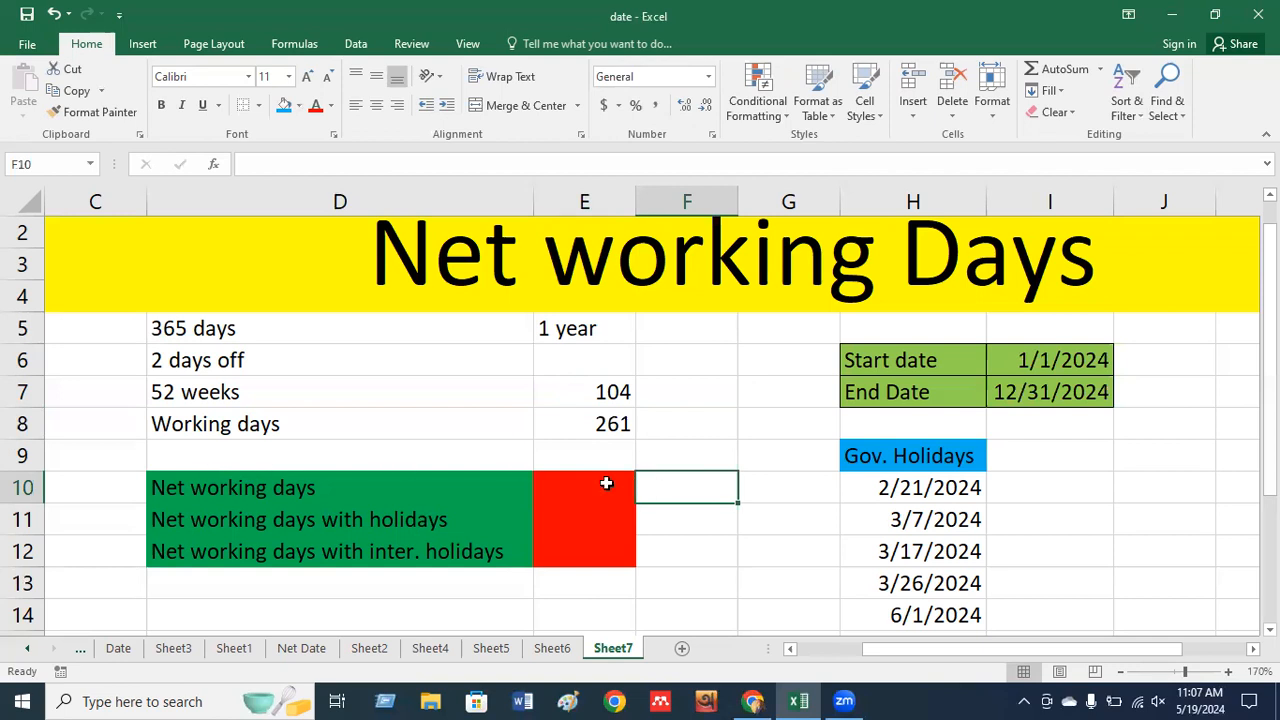
type("=net")
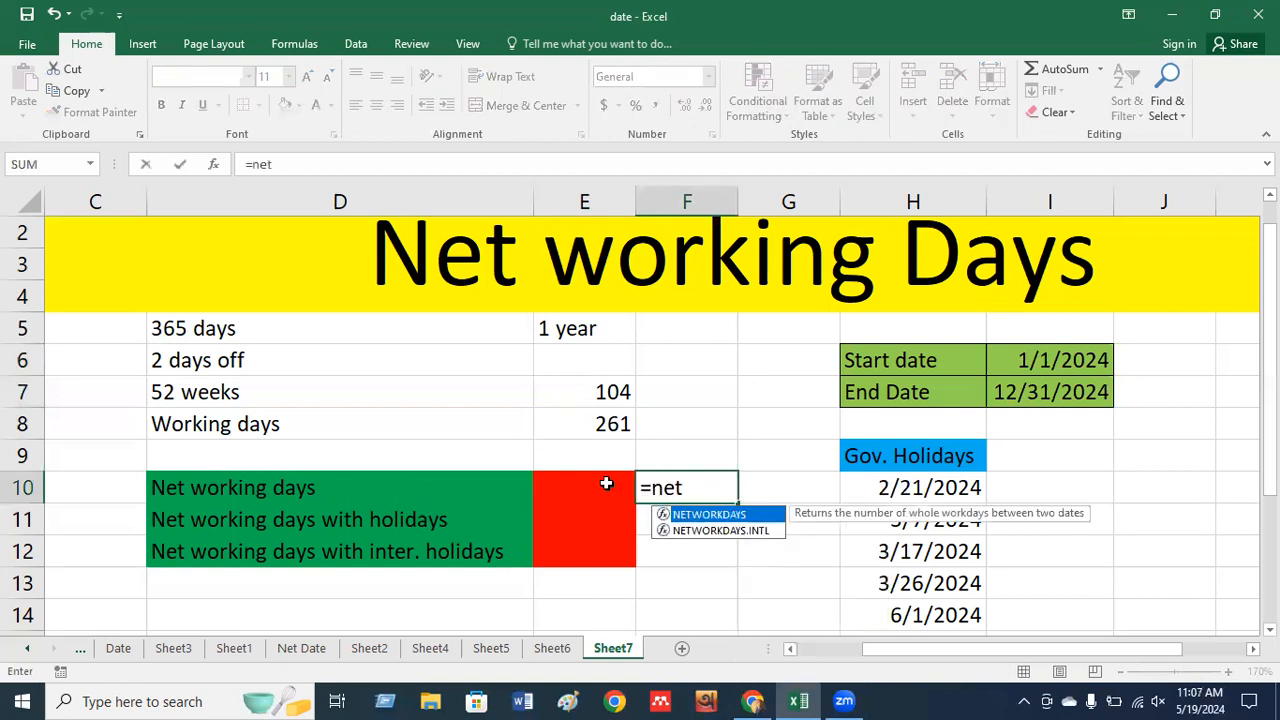
double_click(712, 515)
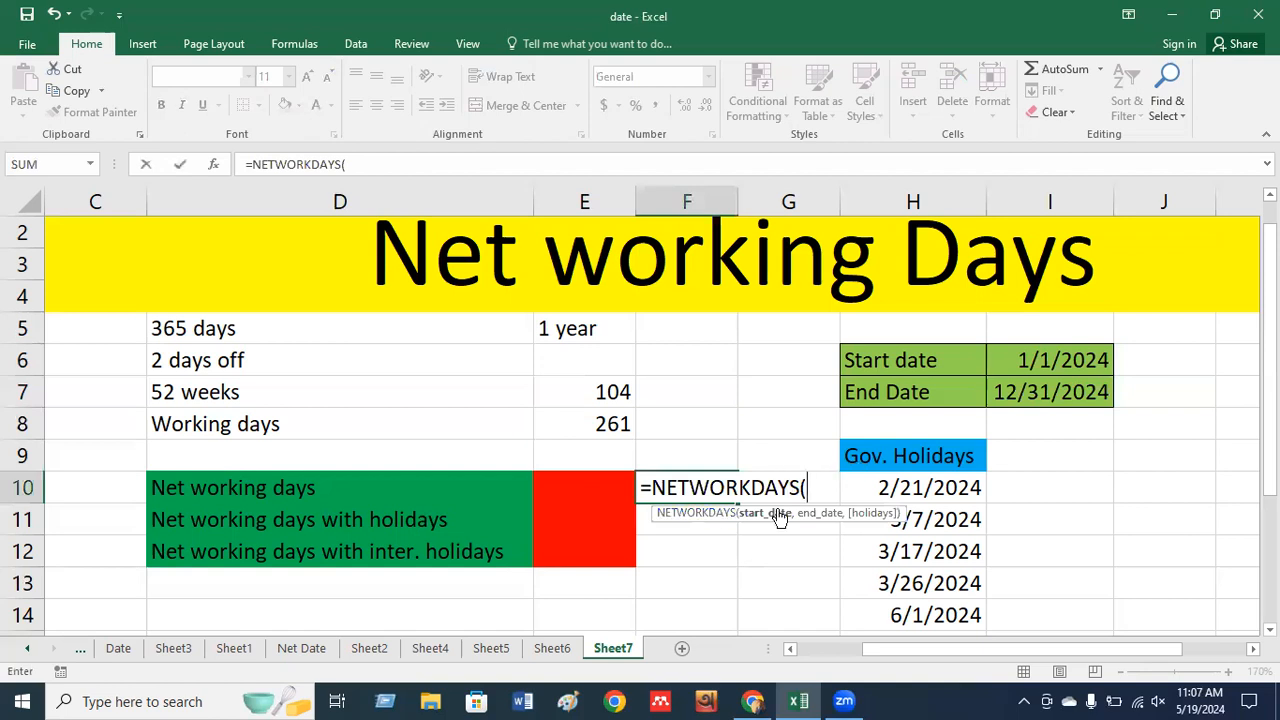
left_click(1054, 359)
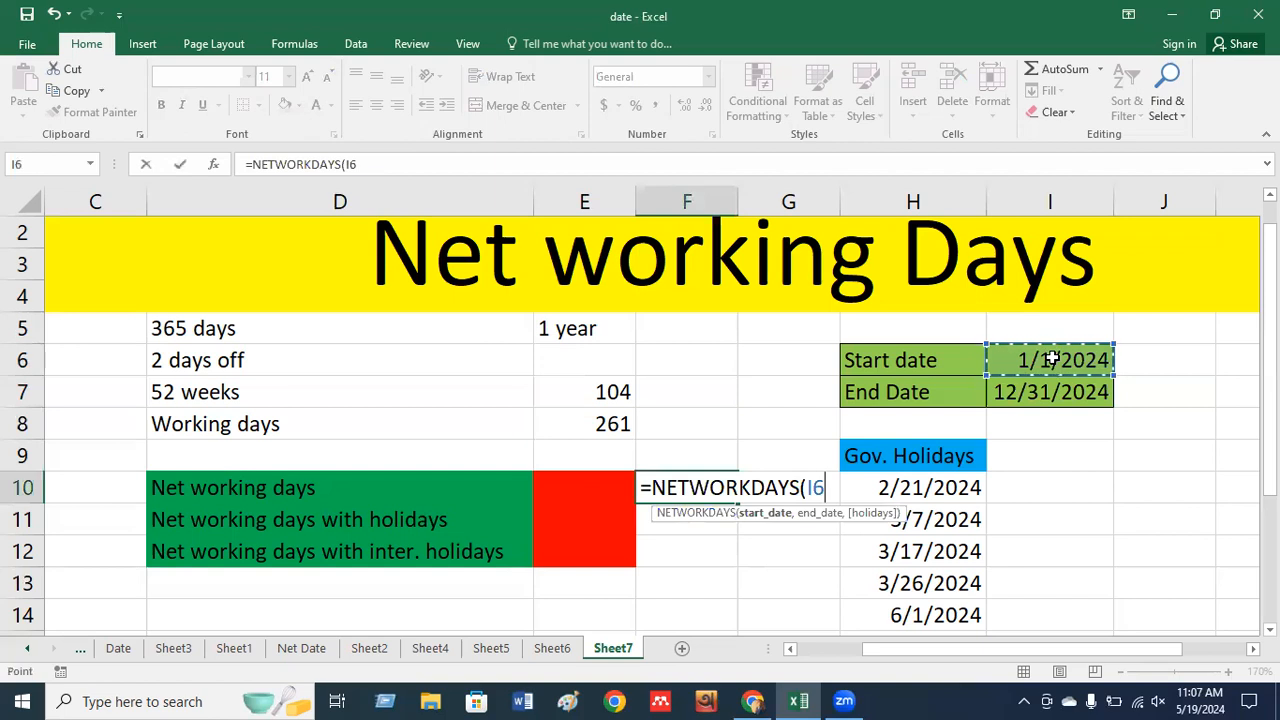
type(",")
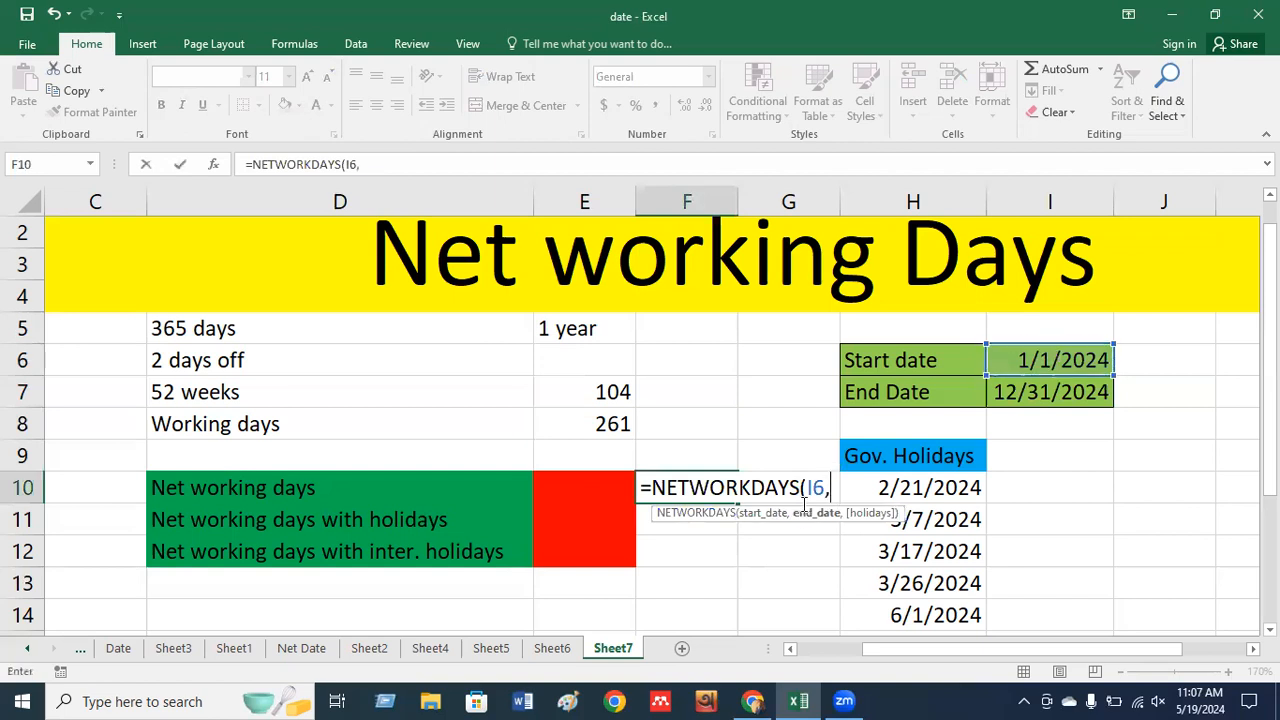
left_click(1020, 394)
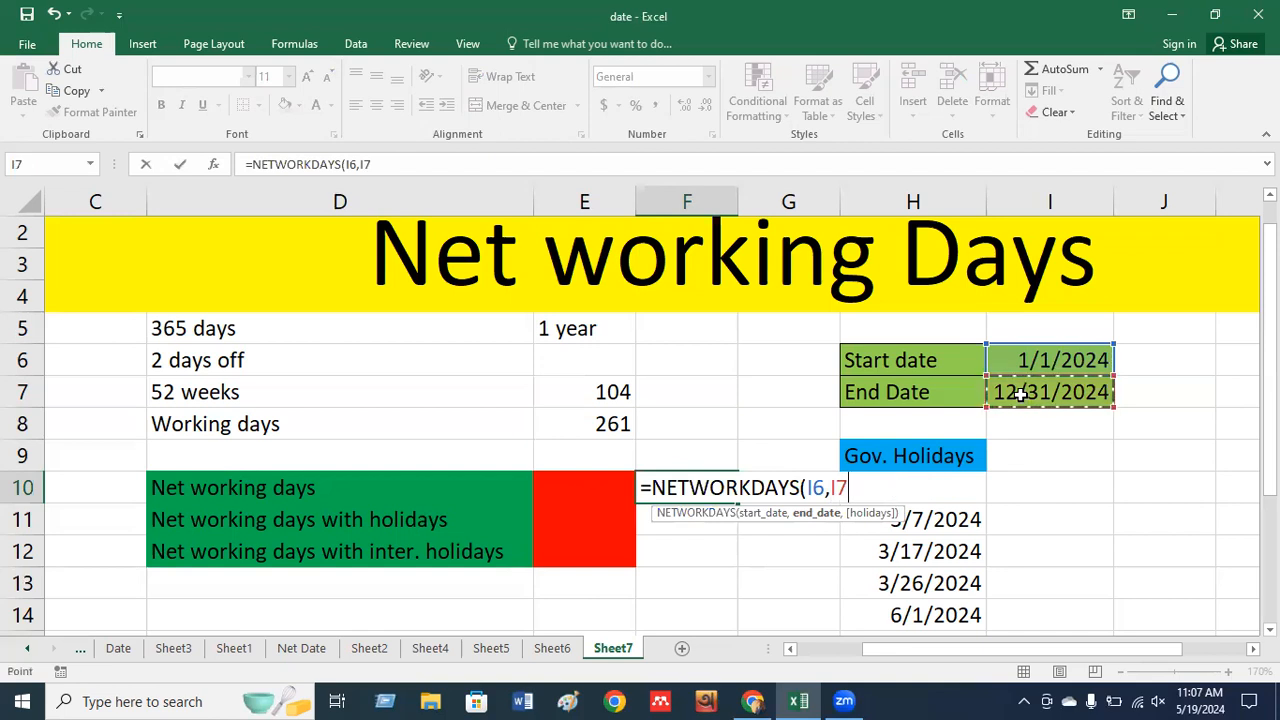
key("Return")
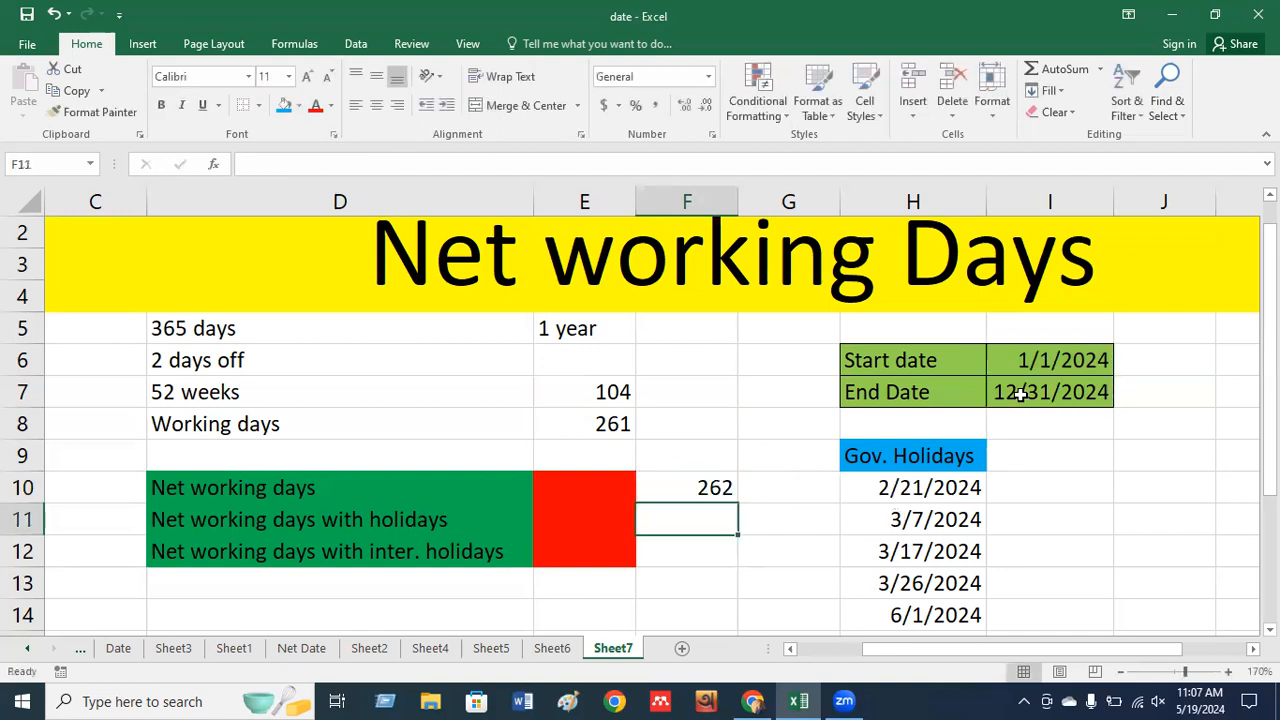
left_click(707, 490)
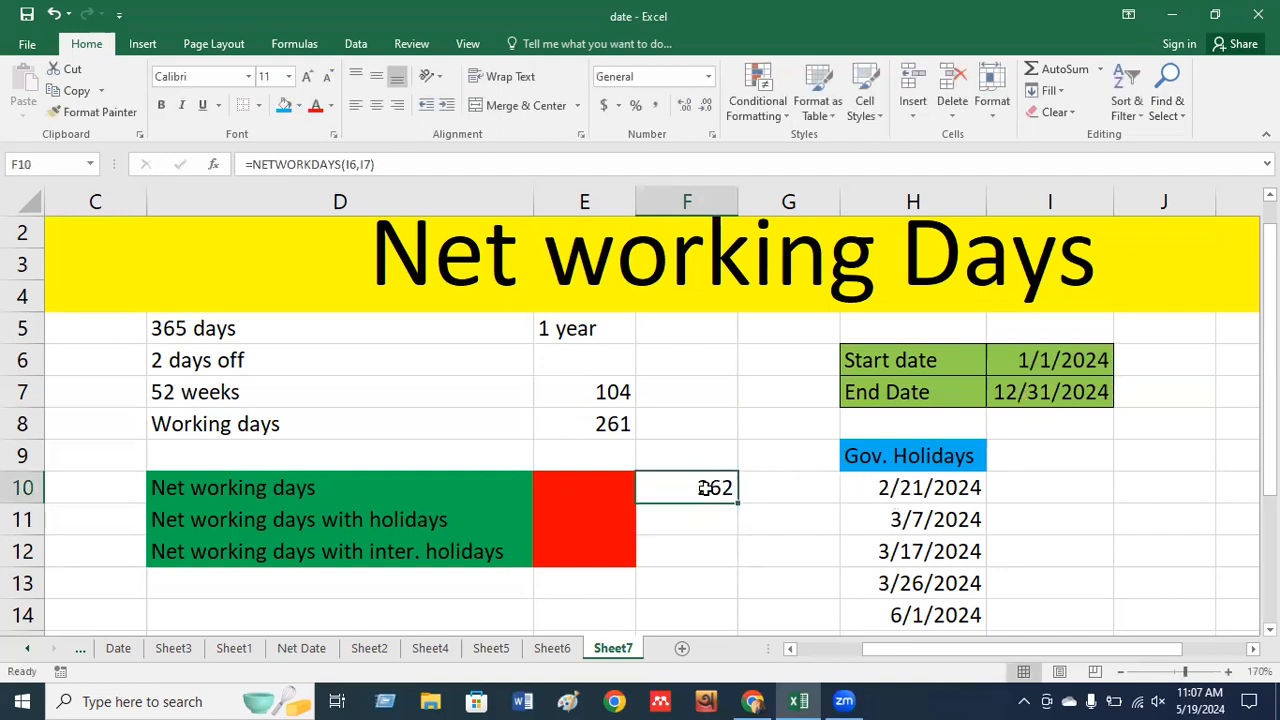
left_click(604, 425)
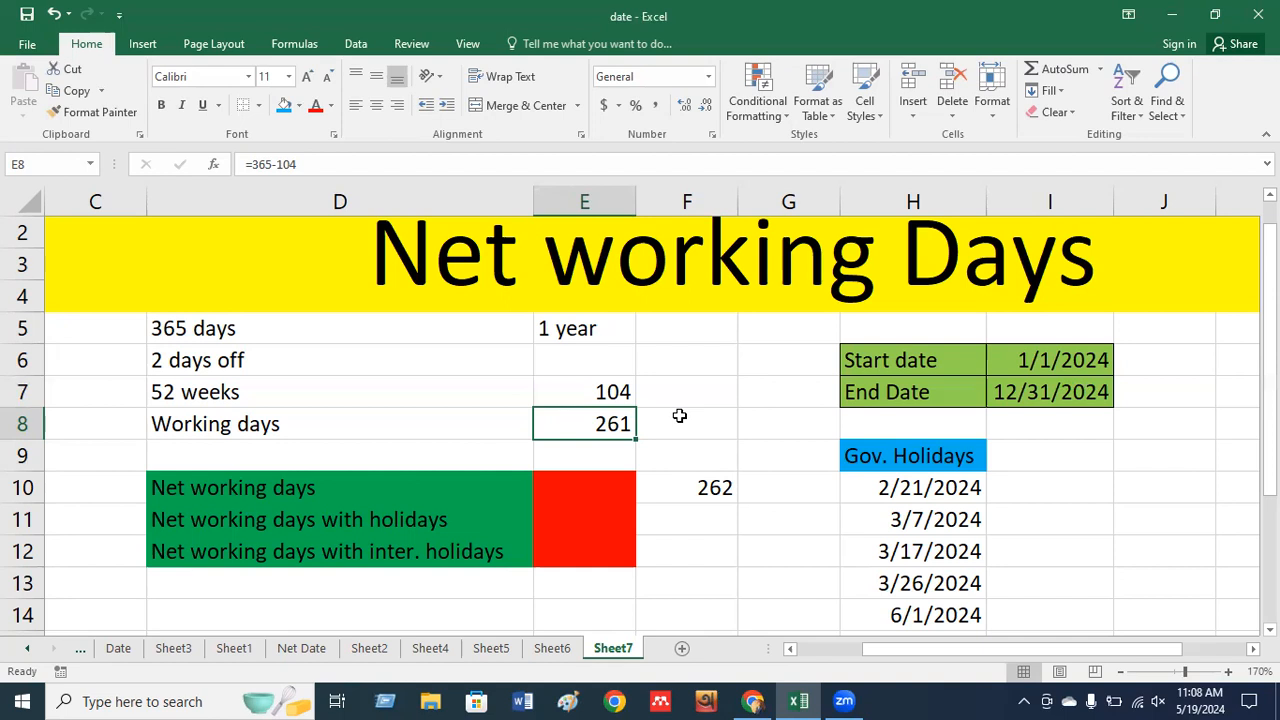
left_click(940, 487)
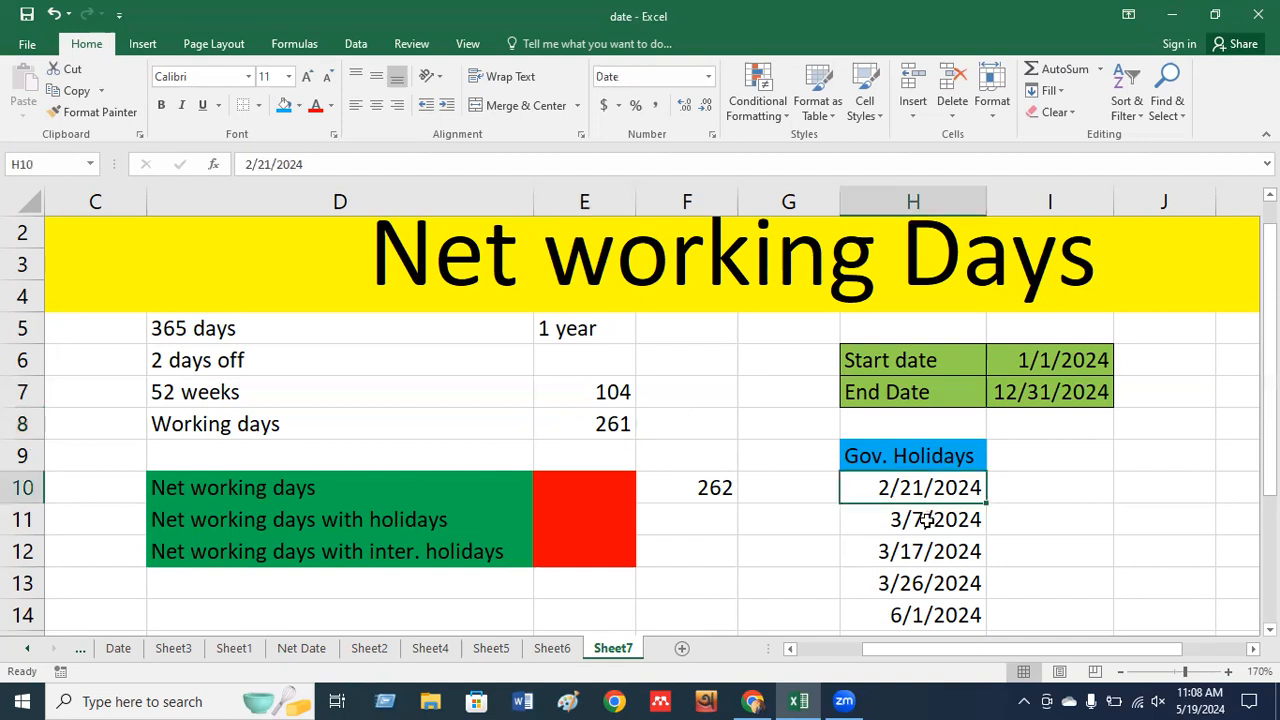
left_click(928, 519)
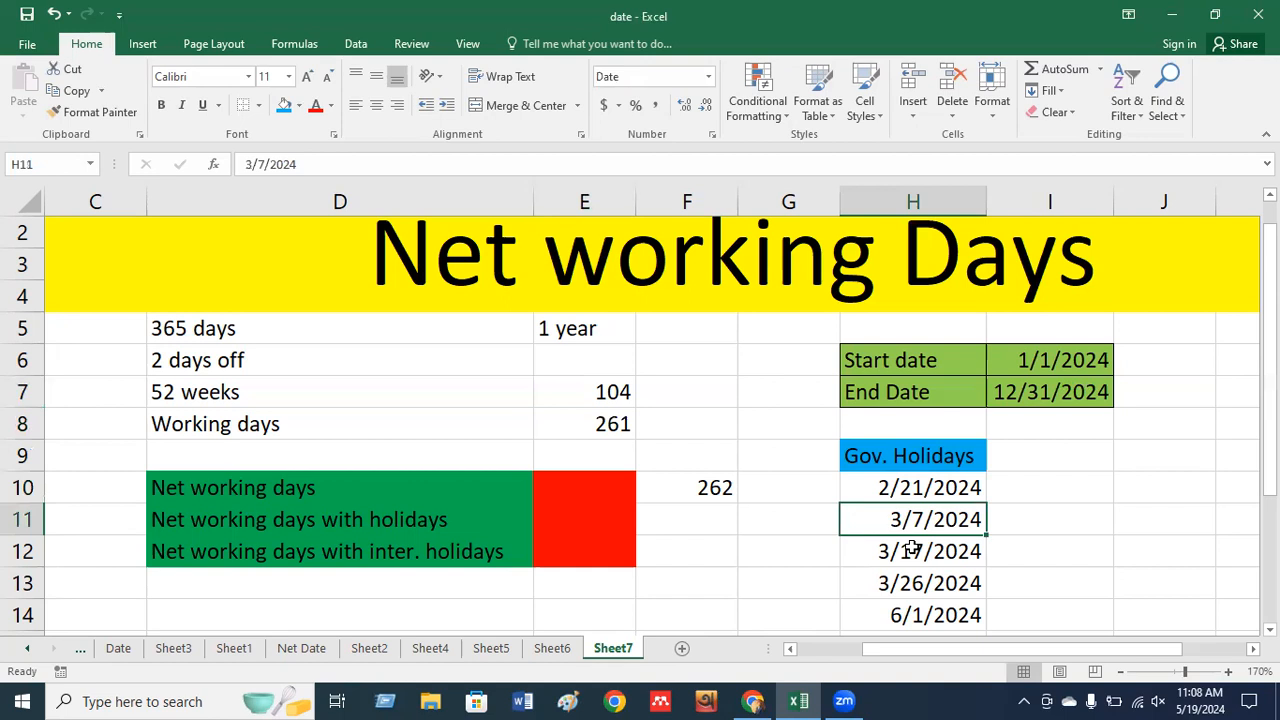
left_click(918, 550)
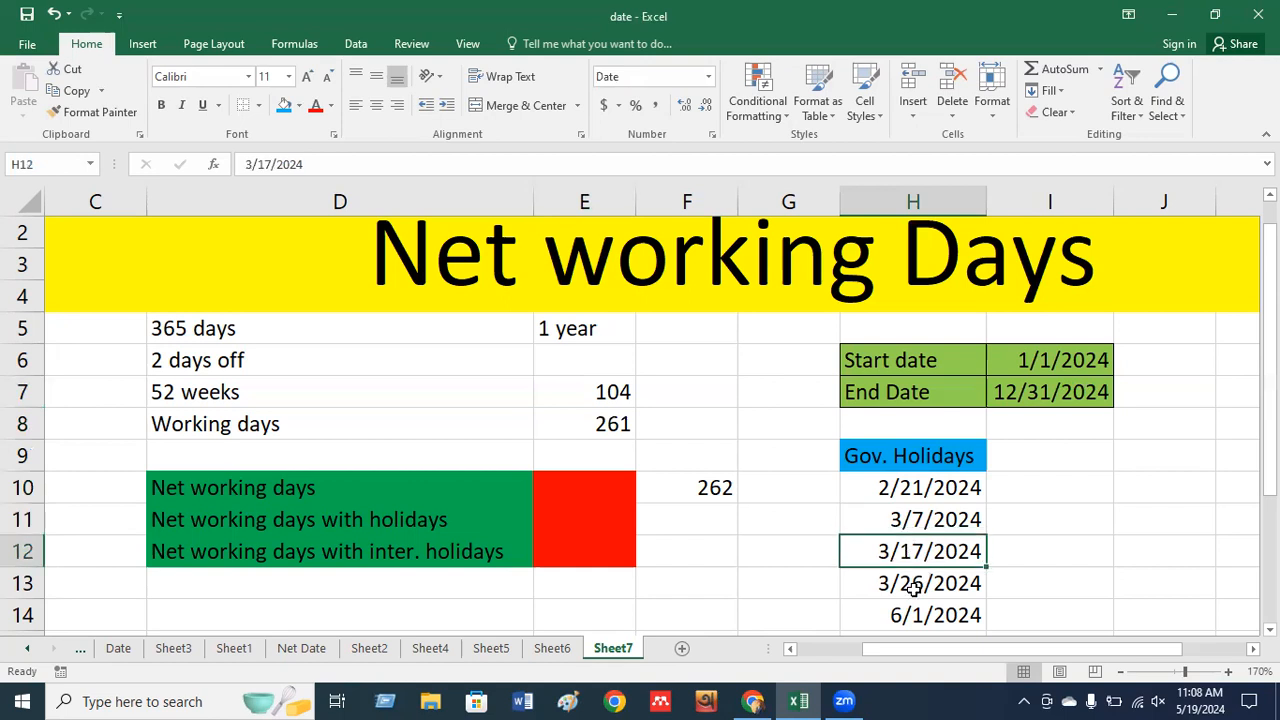
left_click(912, 585)
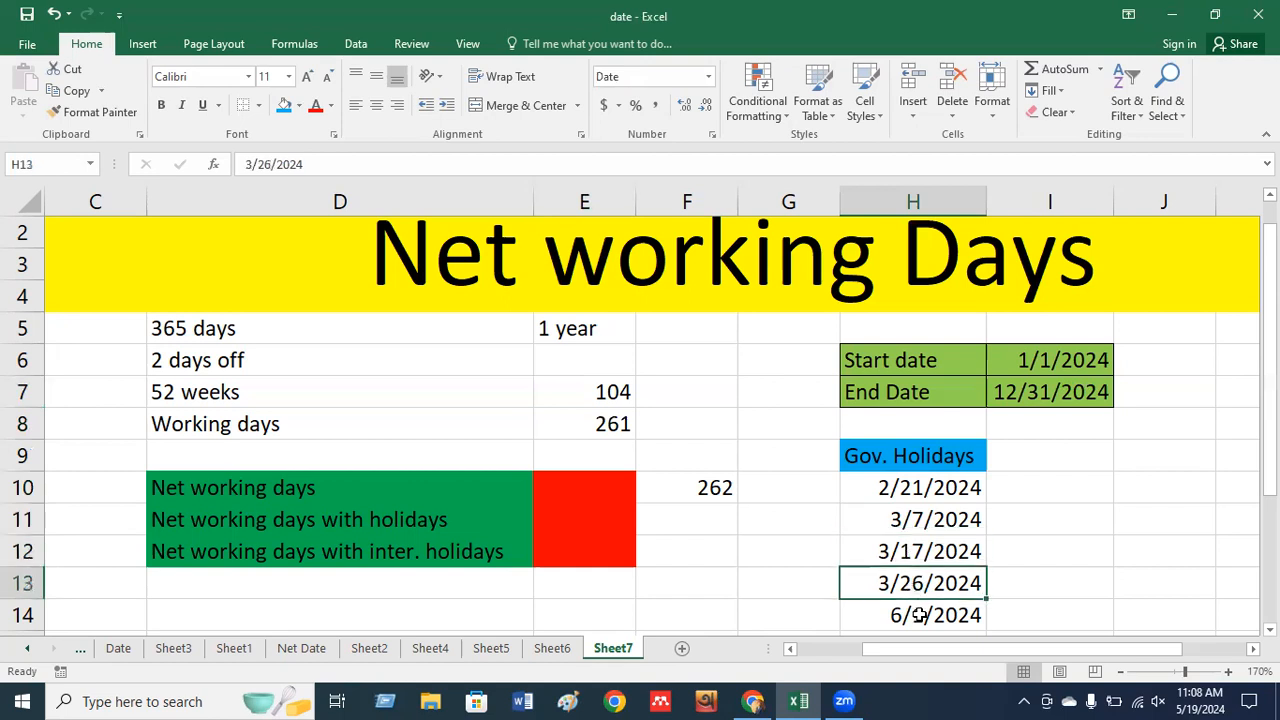
left_click(918, 615)
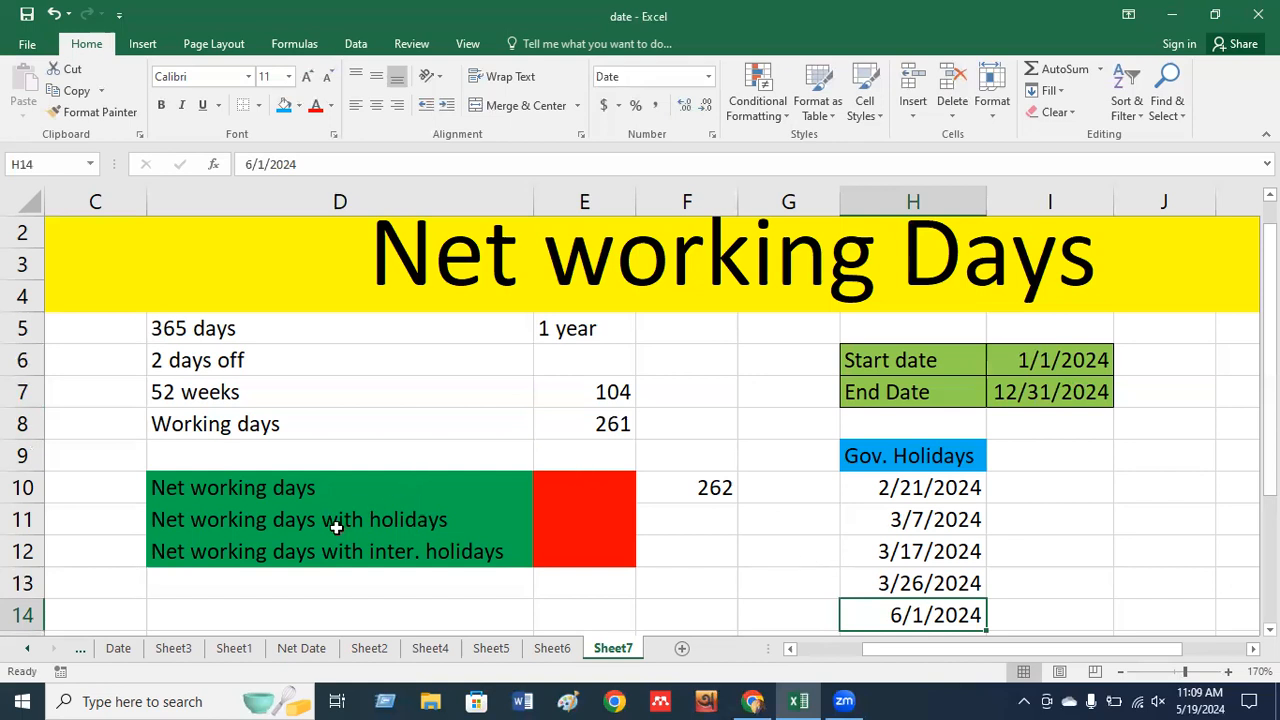
Enter =NETWORKDAYS(I6,I7,H10:H14) in E11, giving 259 with holidays excluded.
left_click(565, 529)
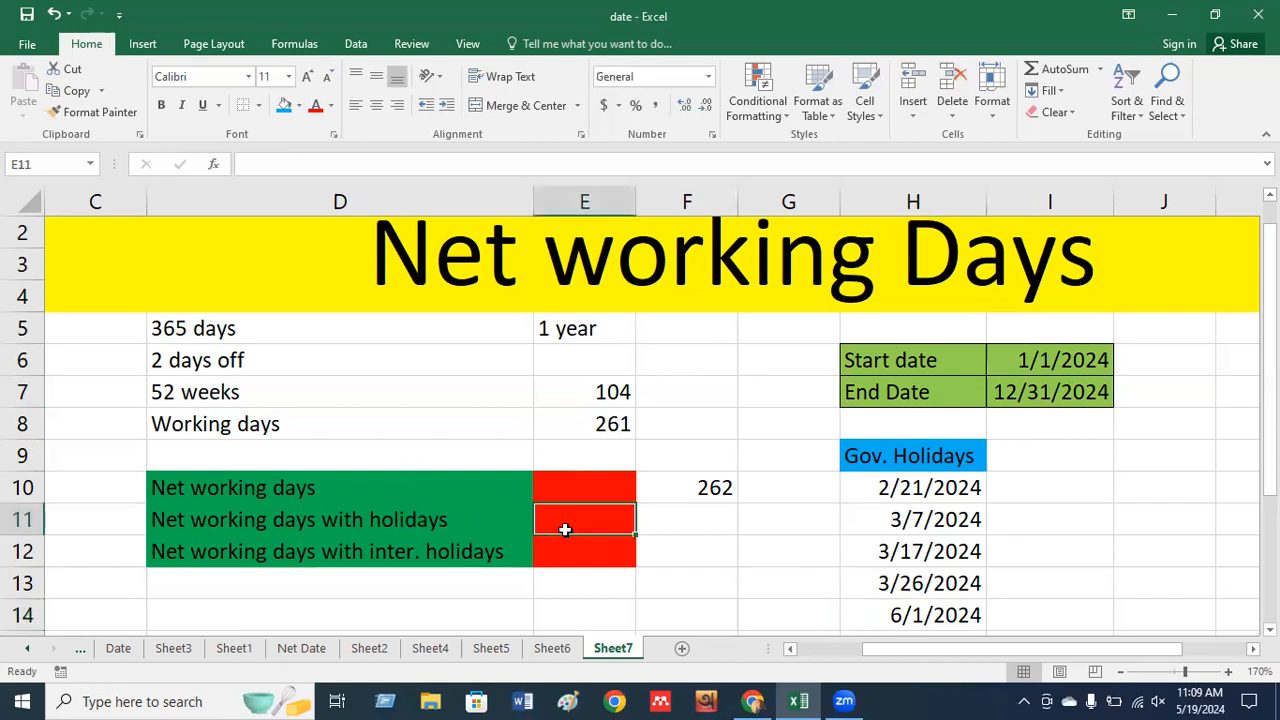
type("=net")
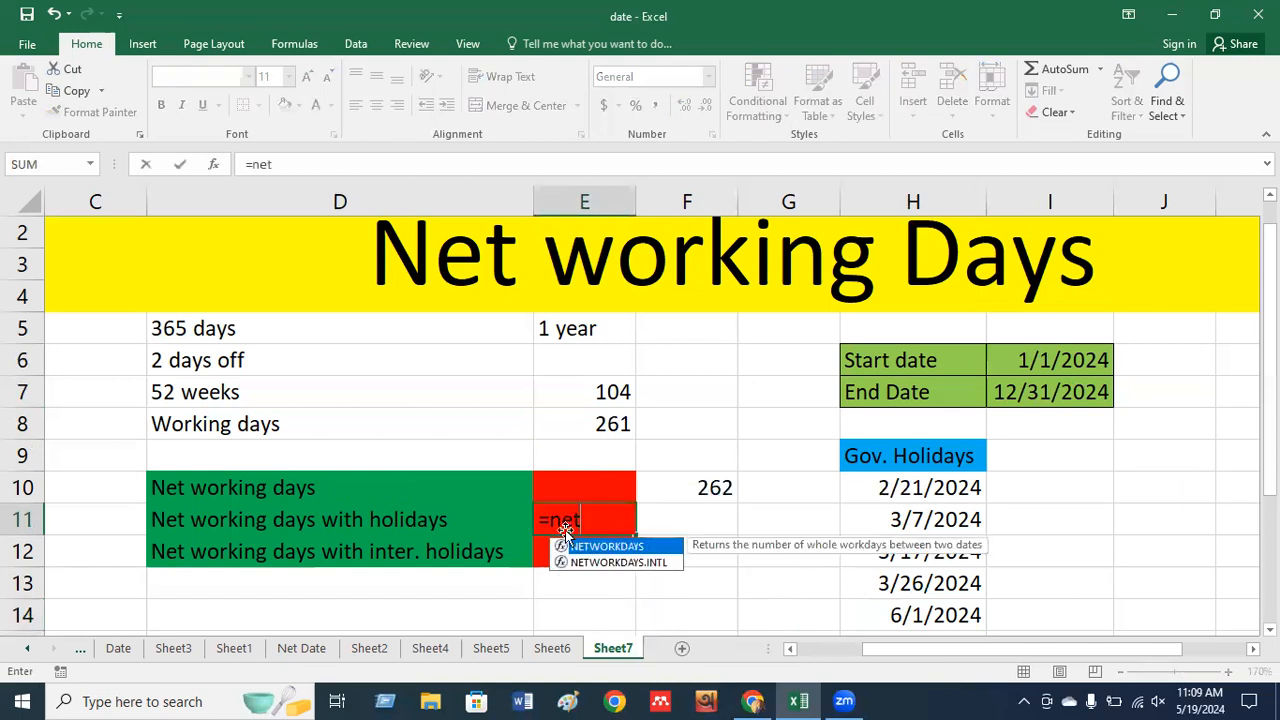
double_click(607, 548)
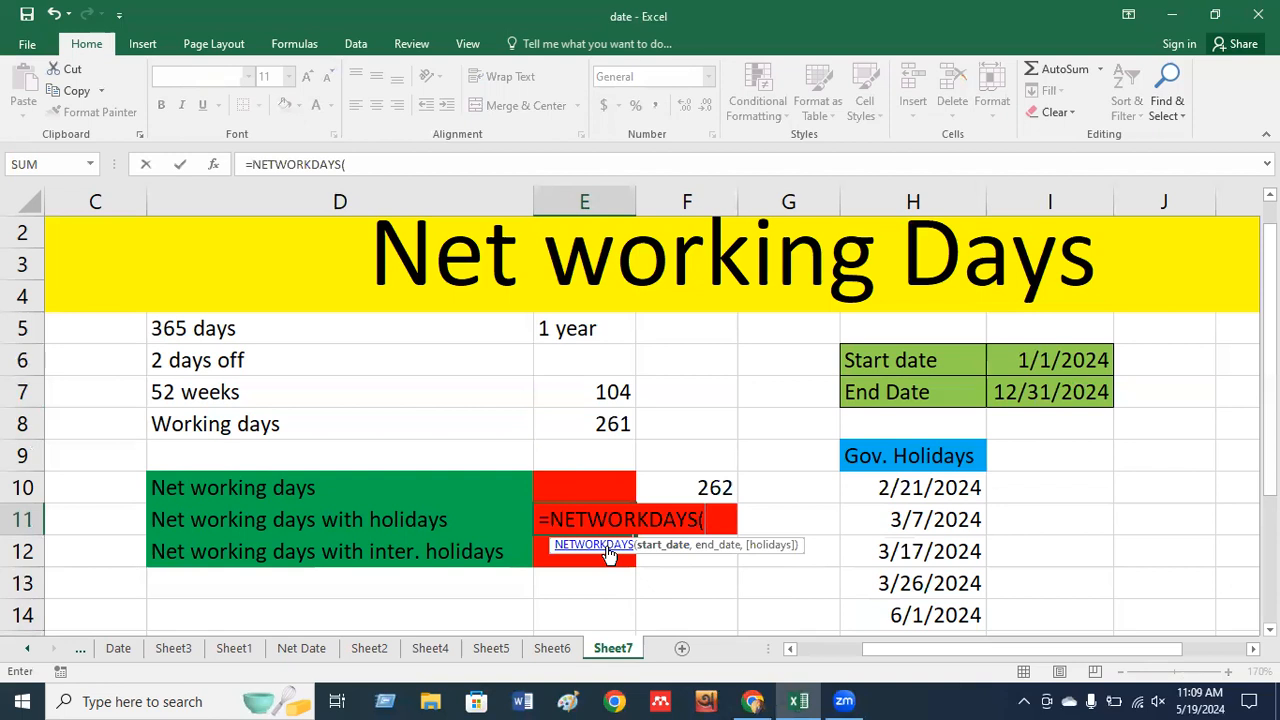
left_click(1029, 360)
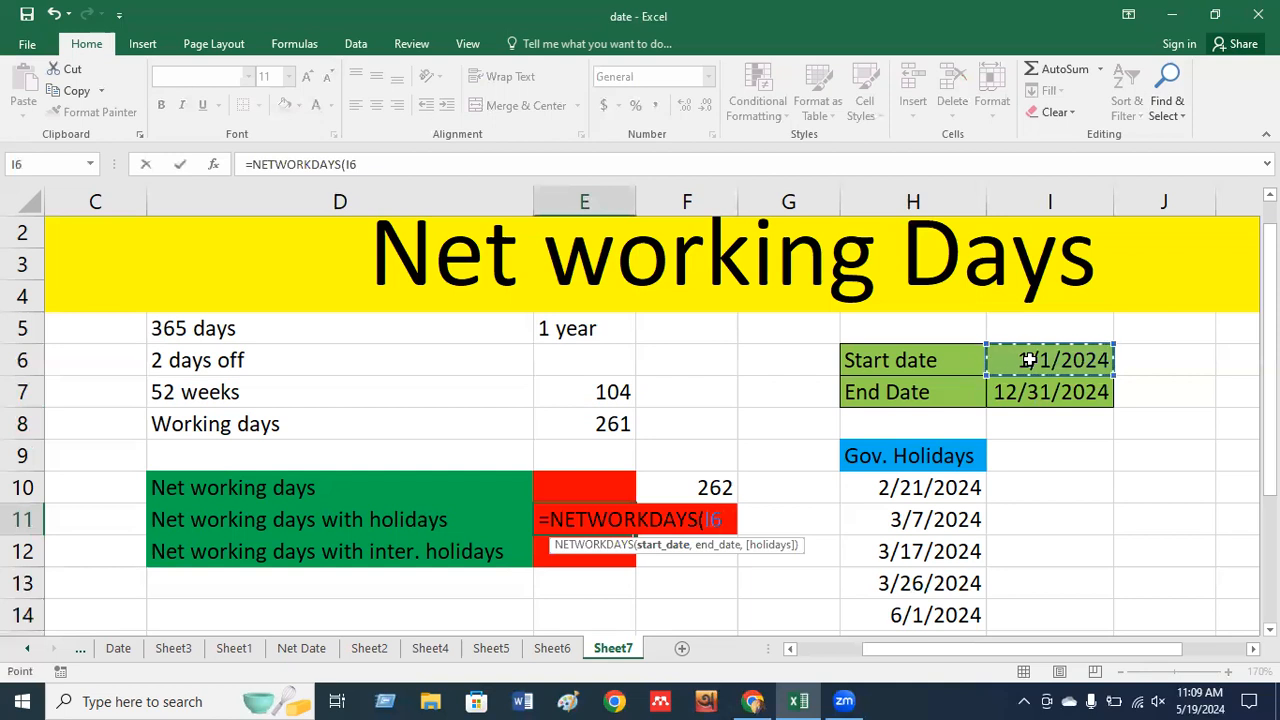
type(",")
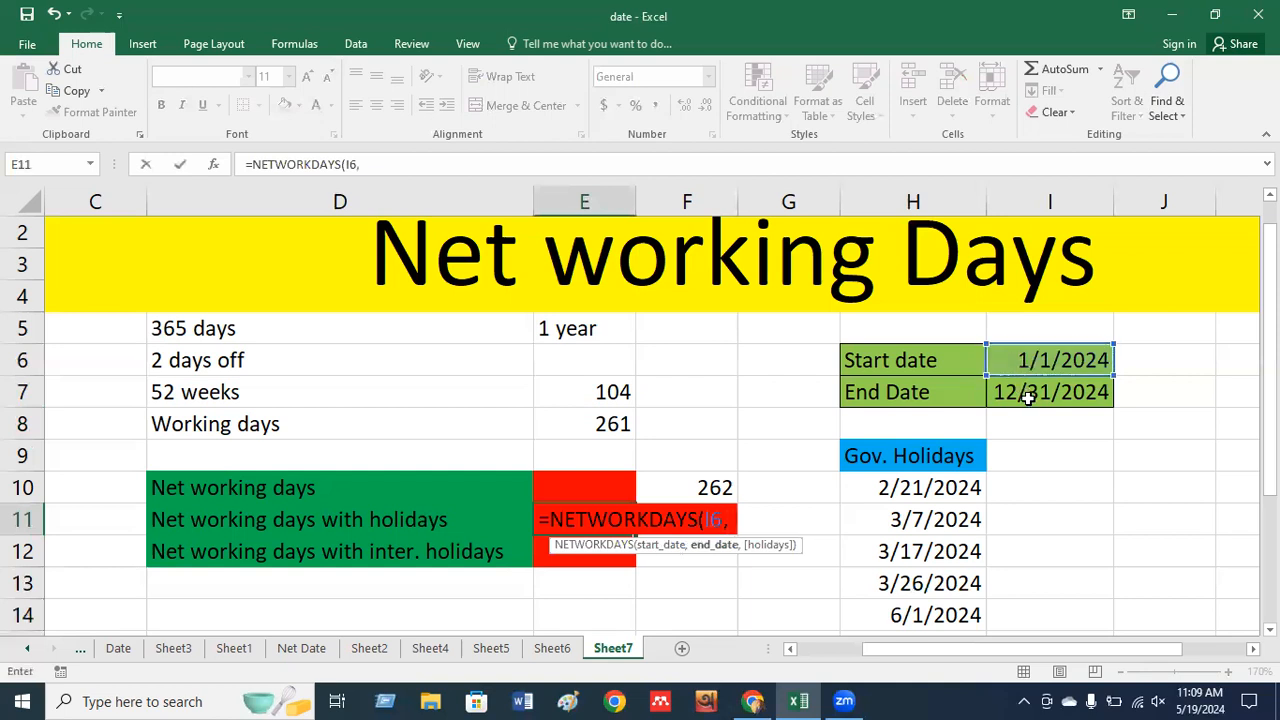
left_click(1028, 396)
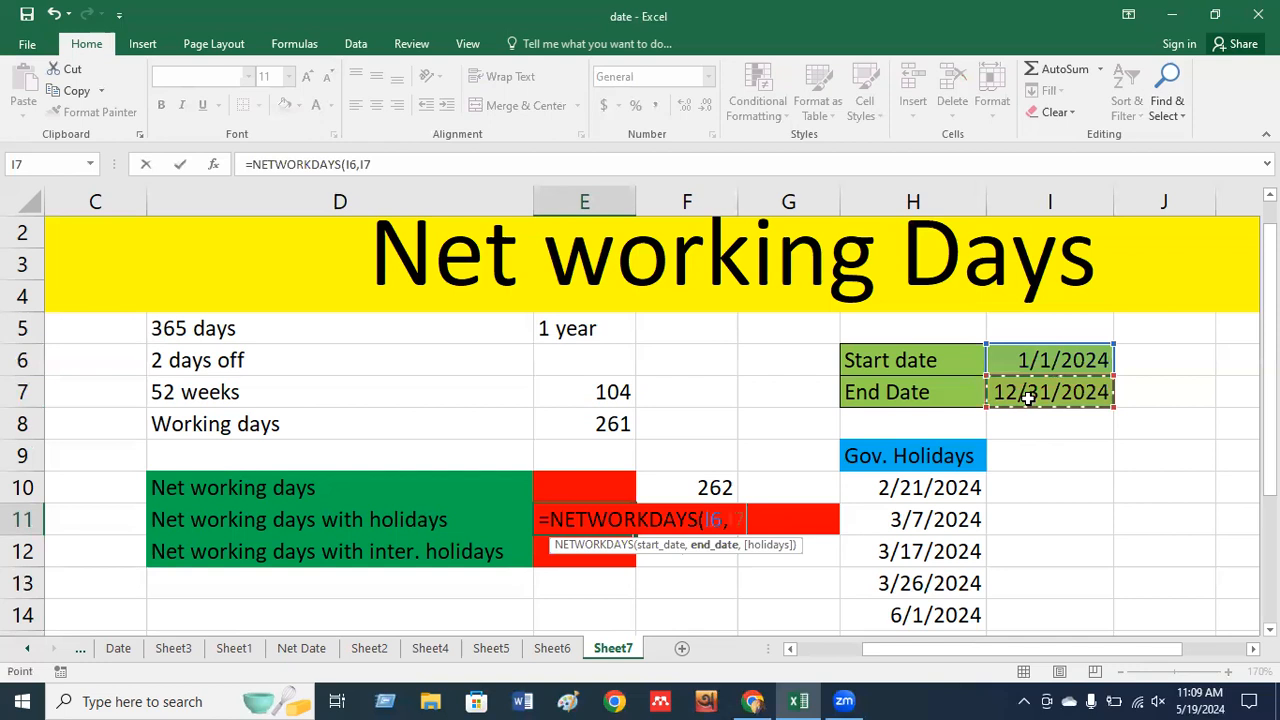
type(",")
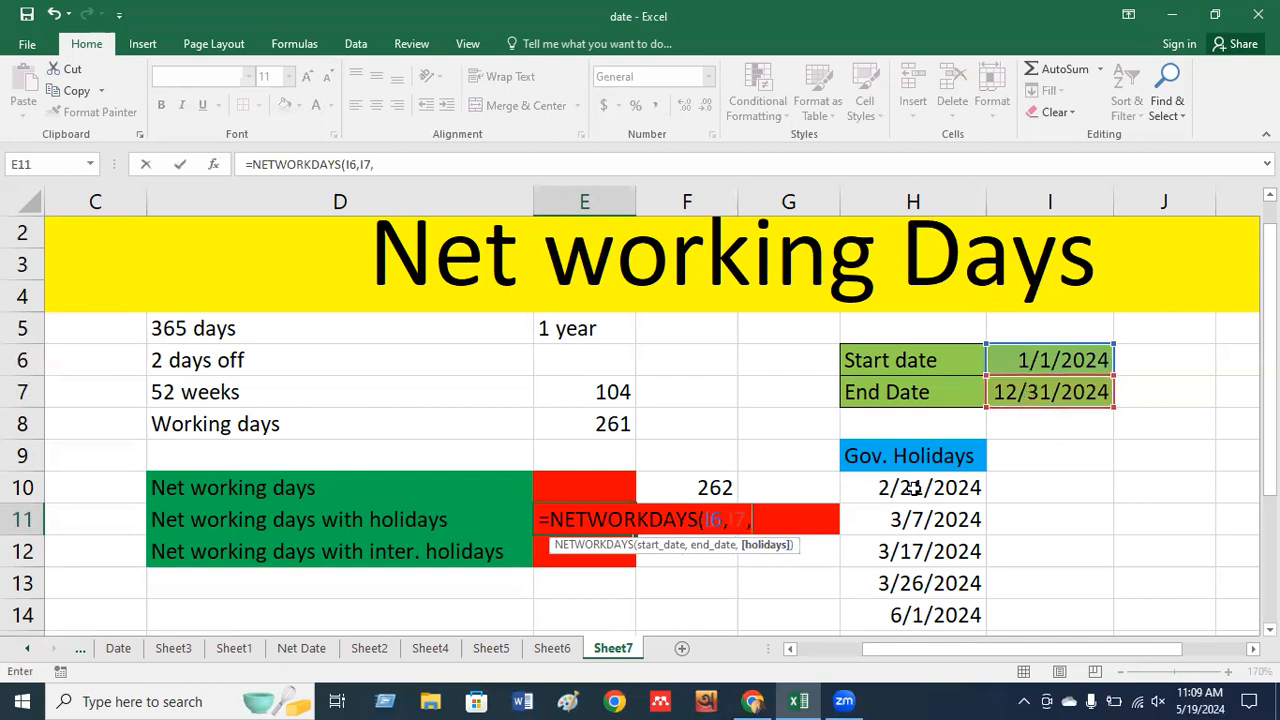
left_click_drag(913, 487, 910, 598)
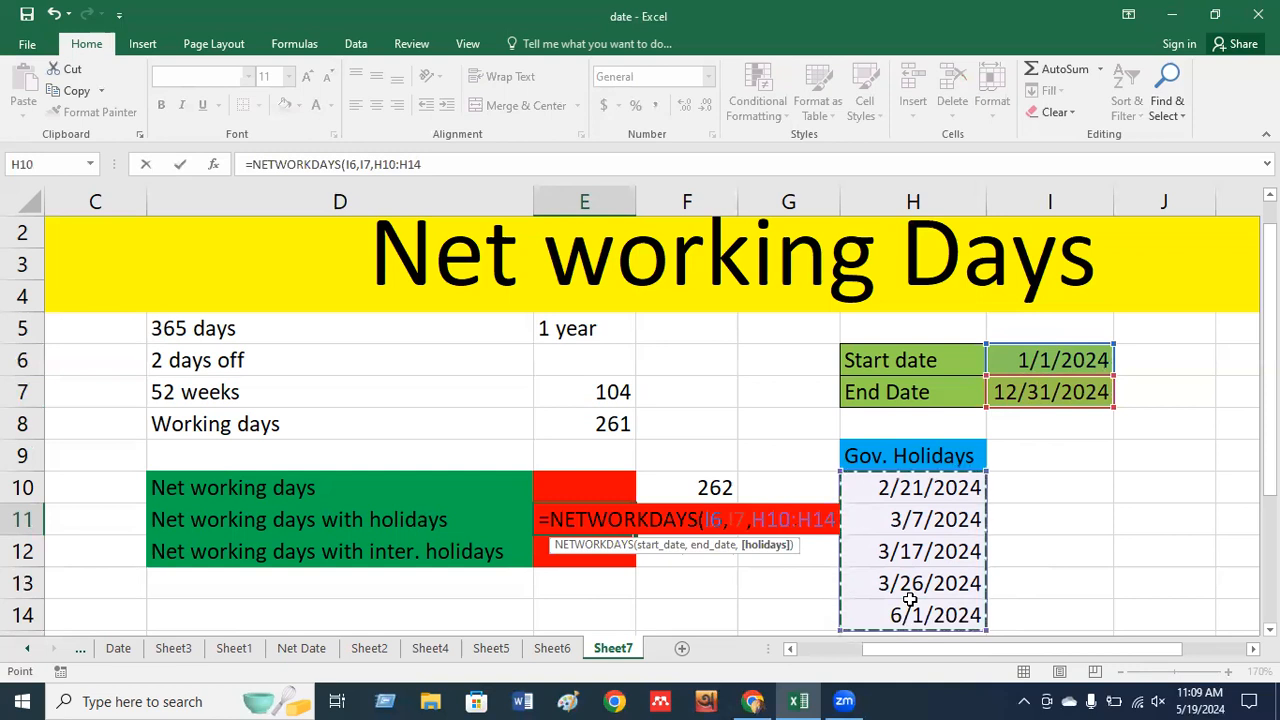
type(")")
key("Return")
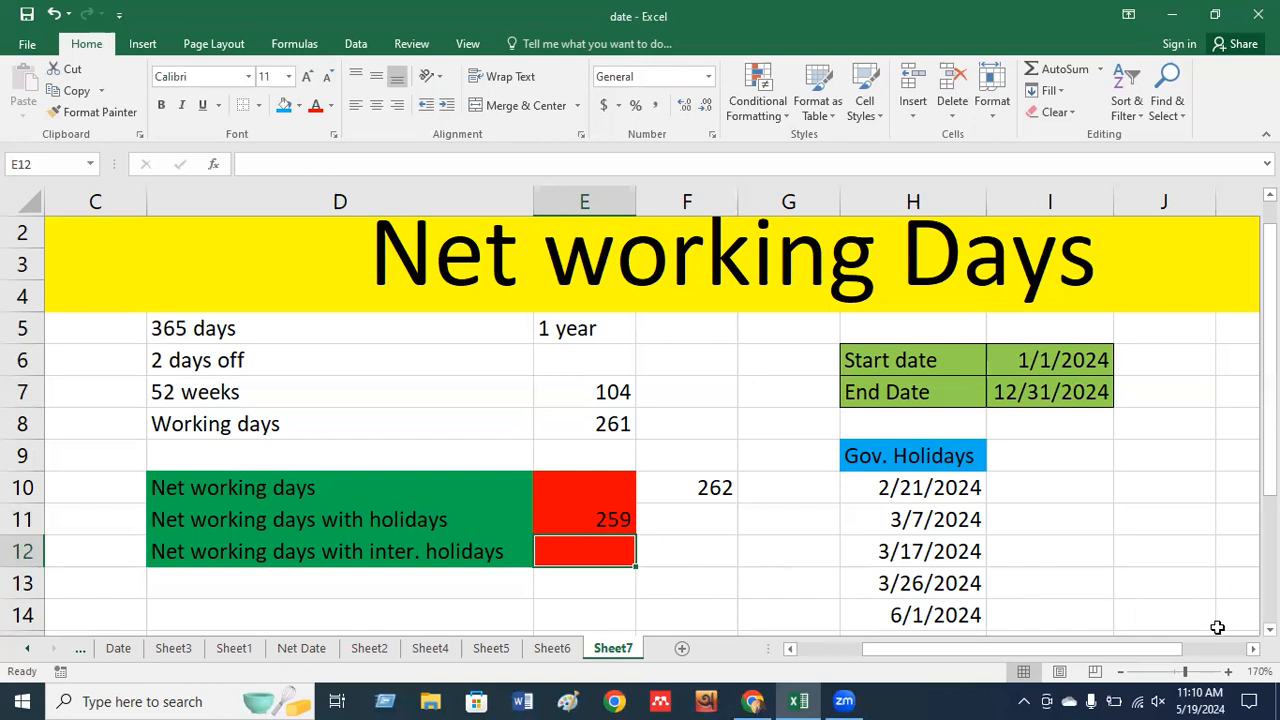
Type BD in I10 beside the first holiday and fill it down to I14.
scroll(640, 420, "down", 1)
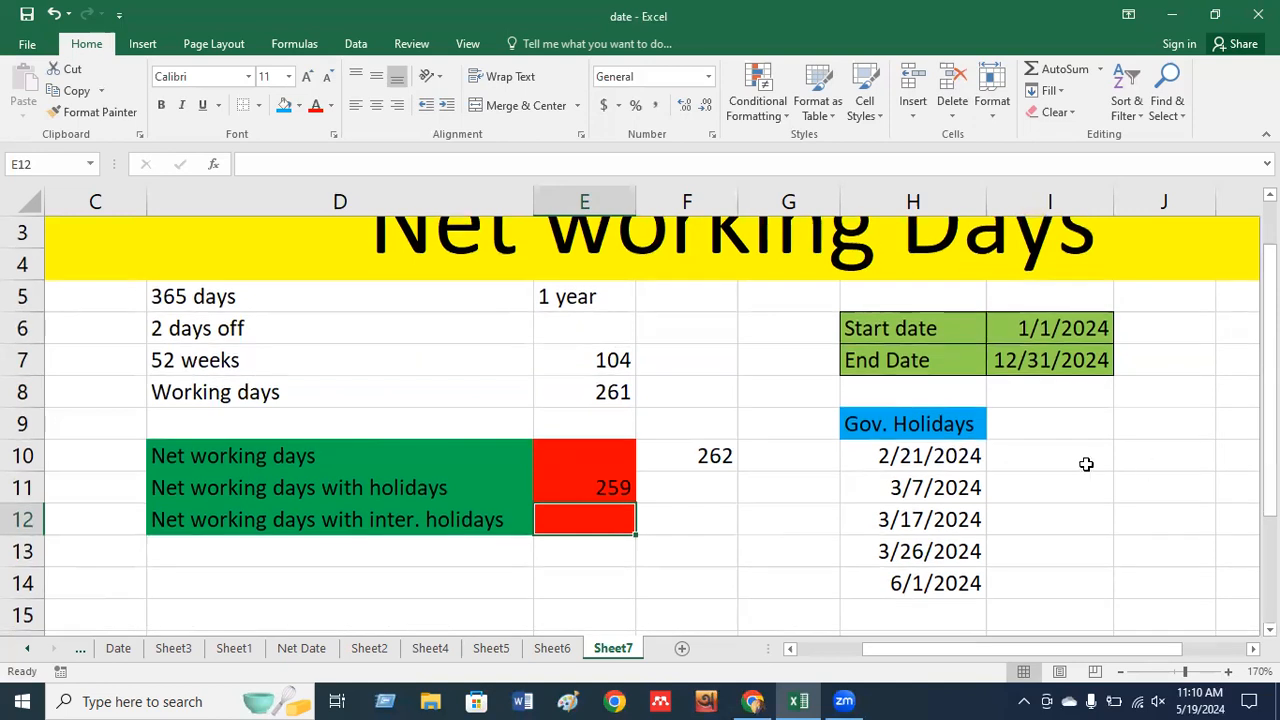
left_click(1046, 458)
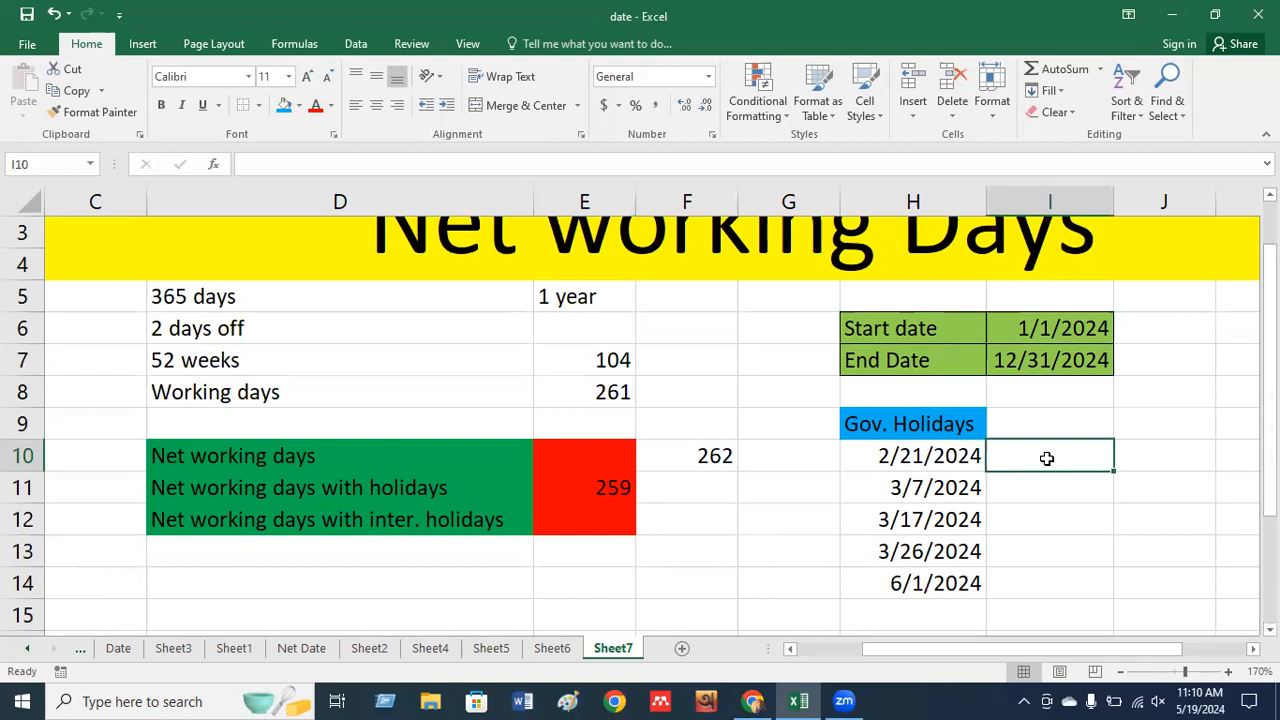
type("BD")
key("Return")
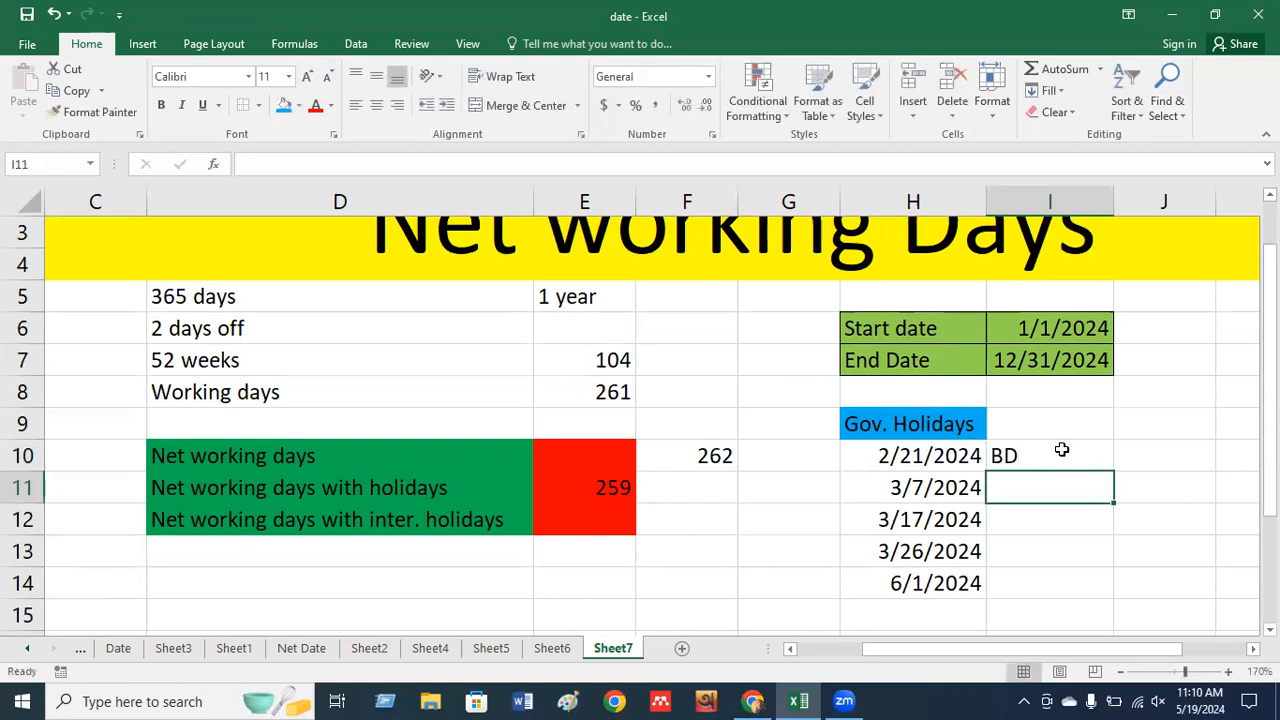
left_click(1062, 450)
left_click_drag(1113, 471, 1052, 586)
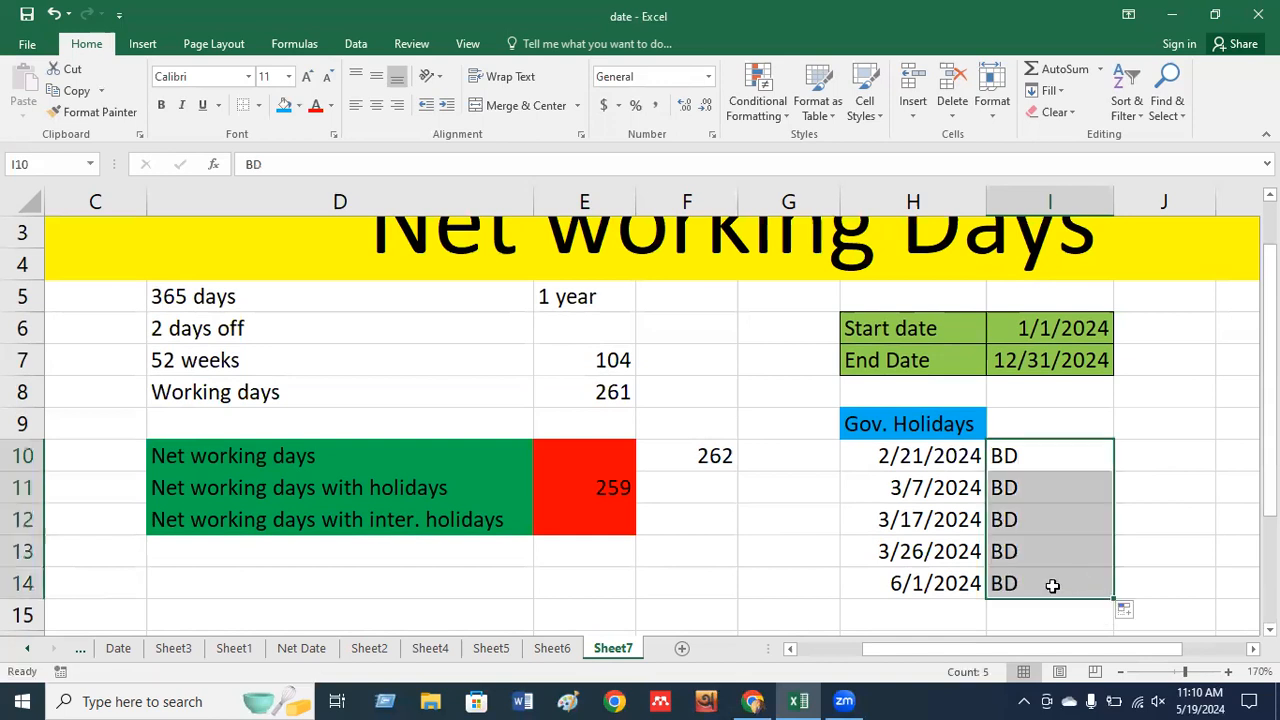
left_click(1052, 586)
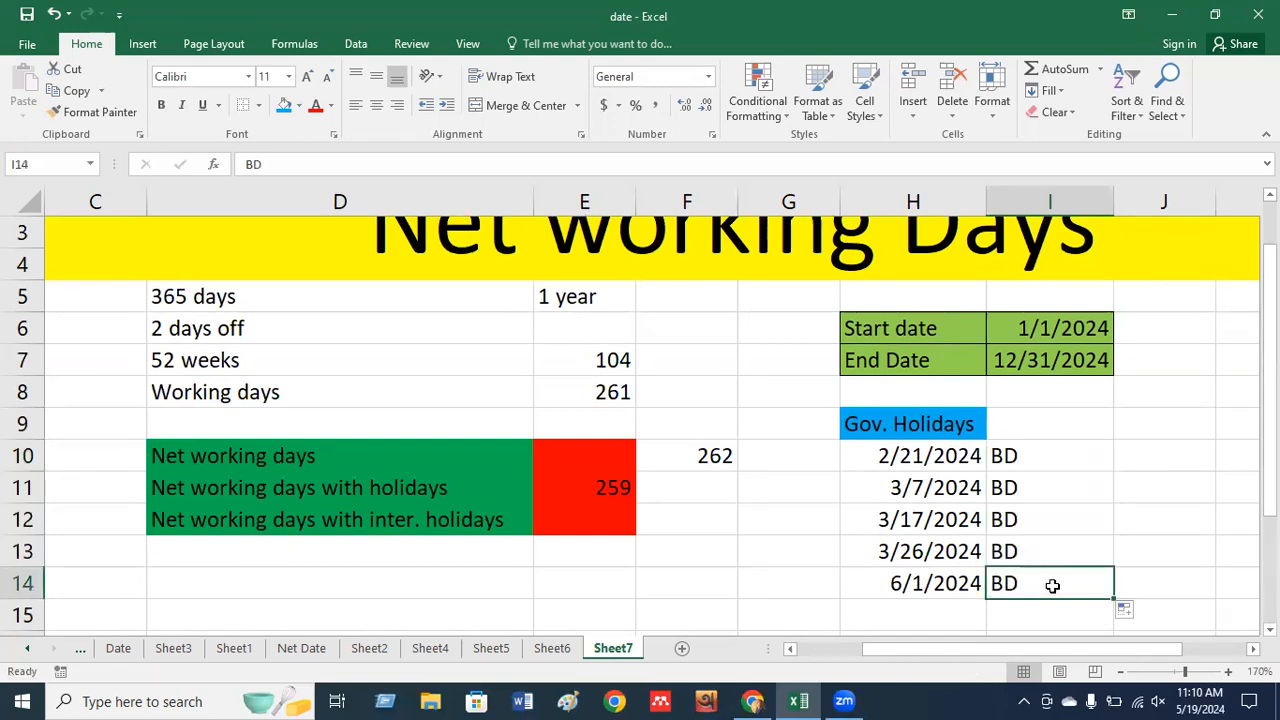
key("Down")
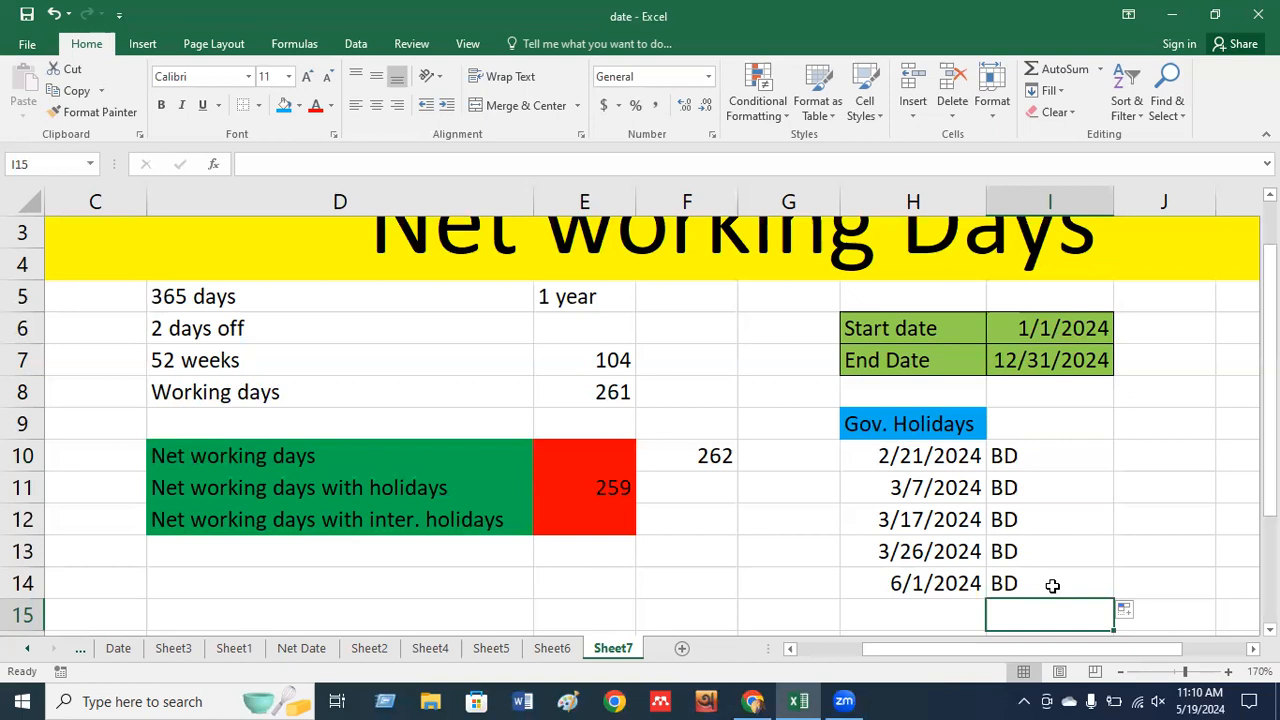
Add 12/31/2024 in H15 labelled UK as a sixth holiday in the list.
type("UK")
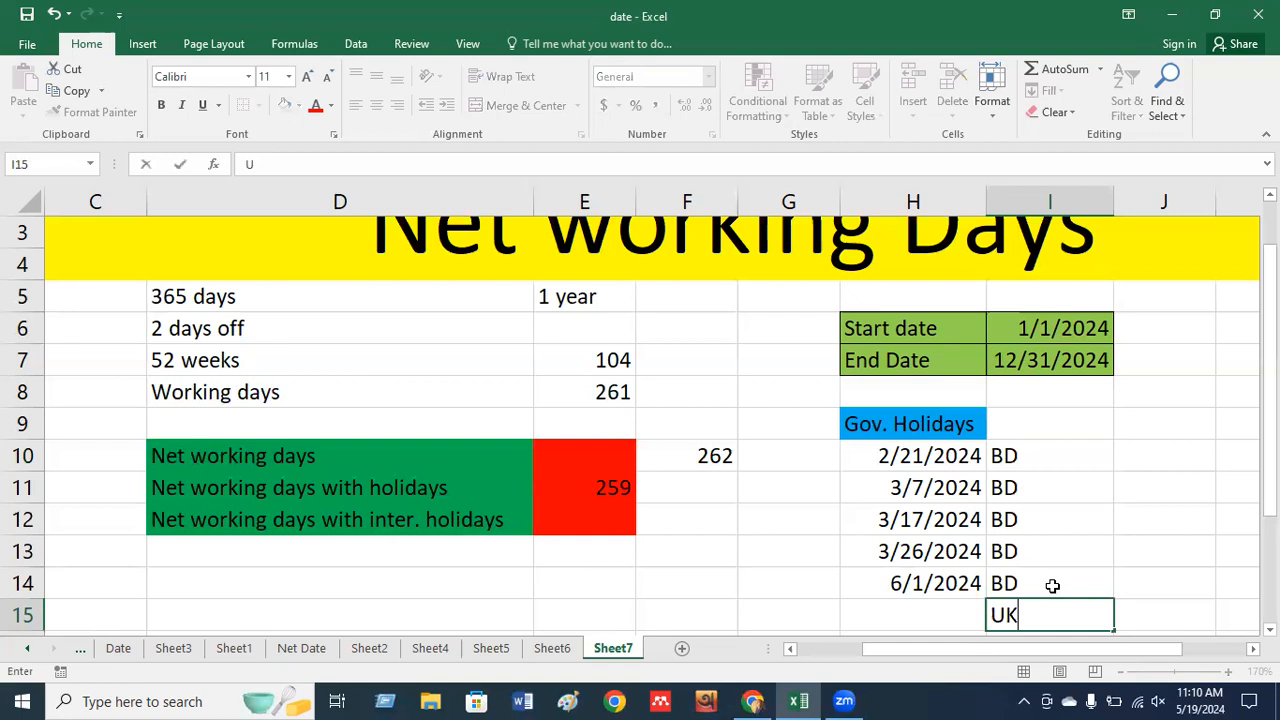
key("Return")
key("Up")
key("Left")
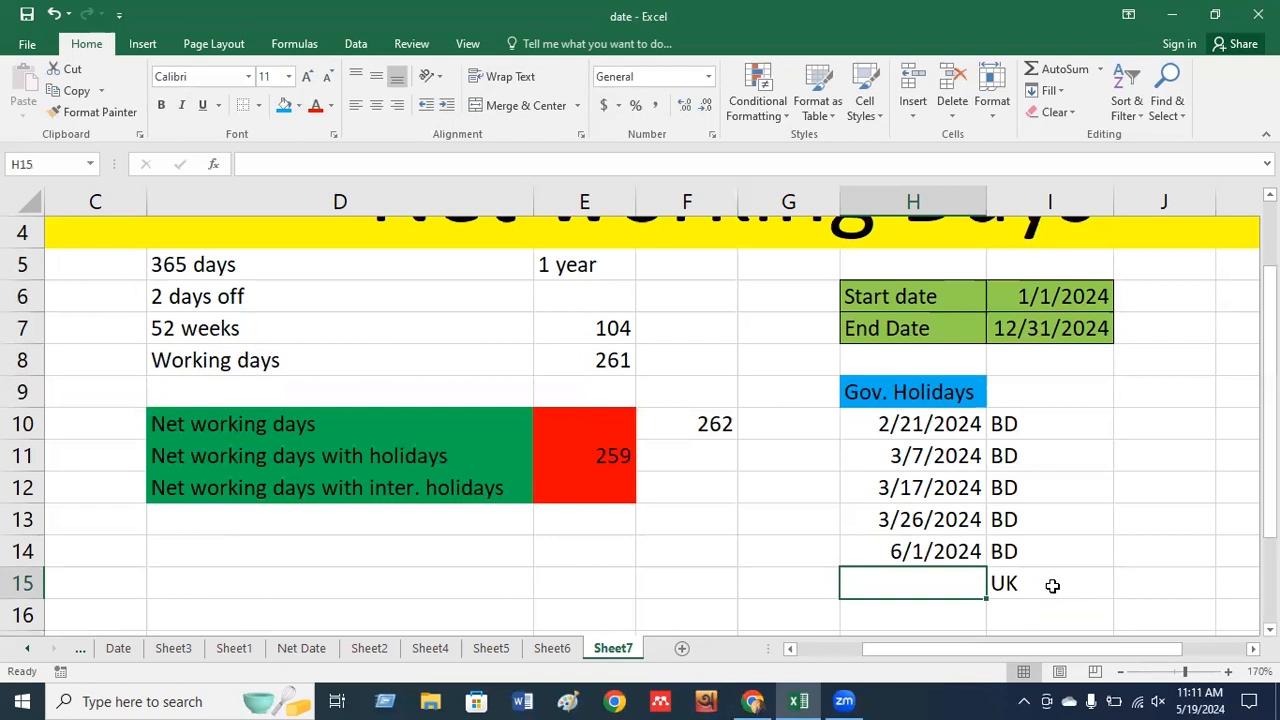
type("12/31")
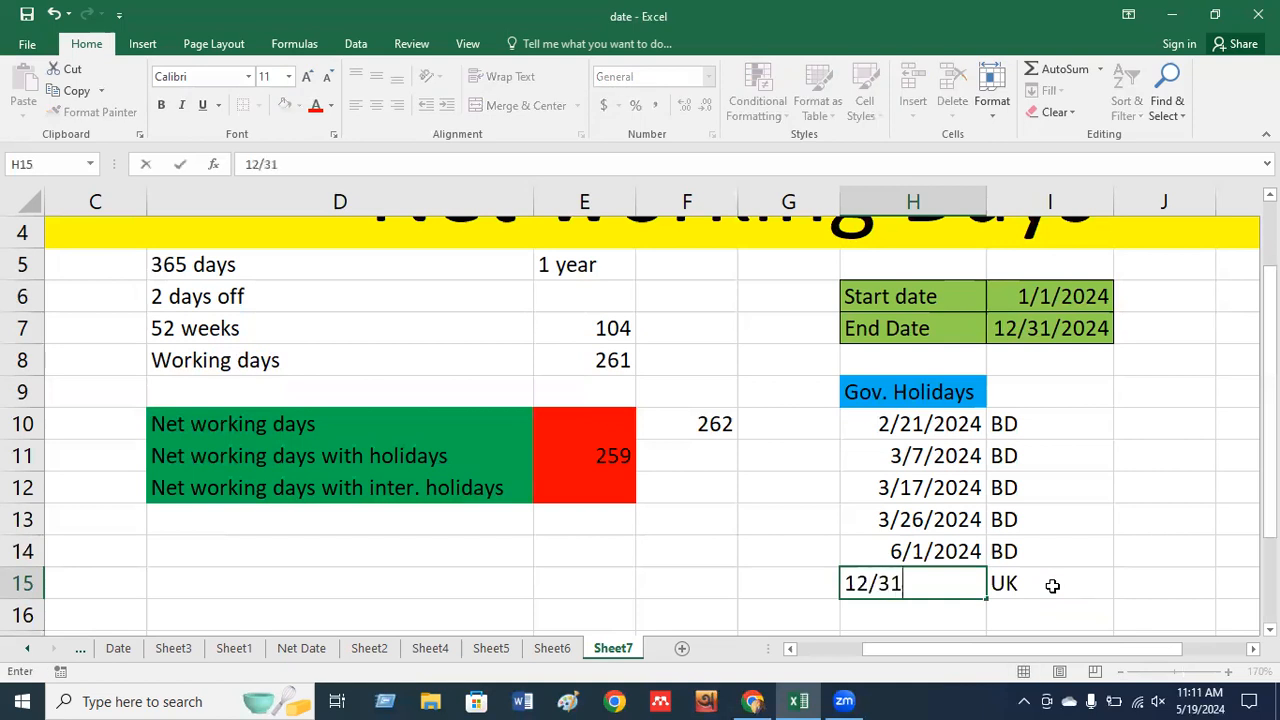
type("/2024")
key("Return")
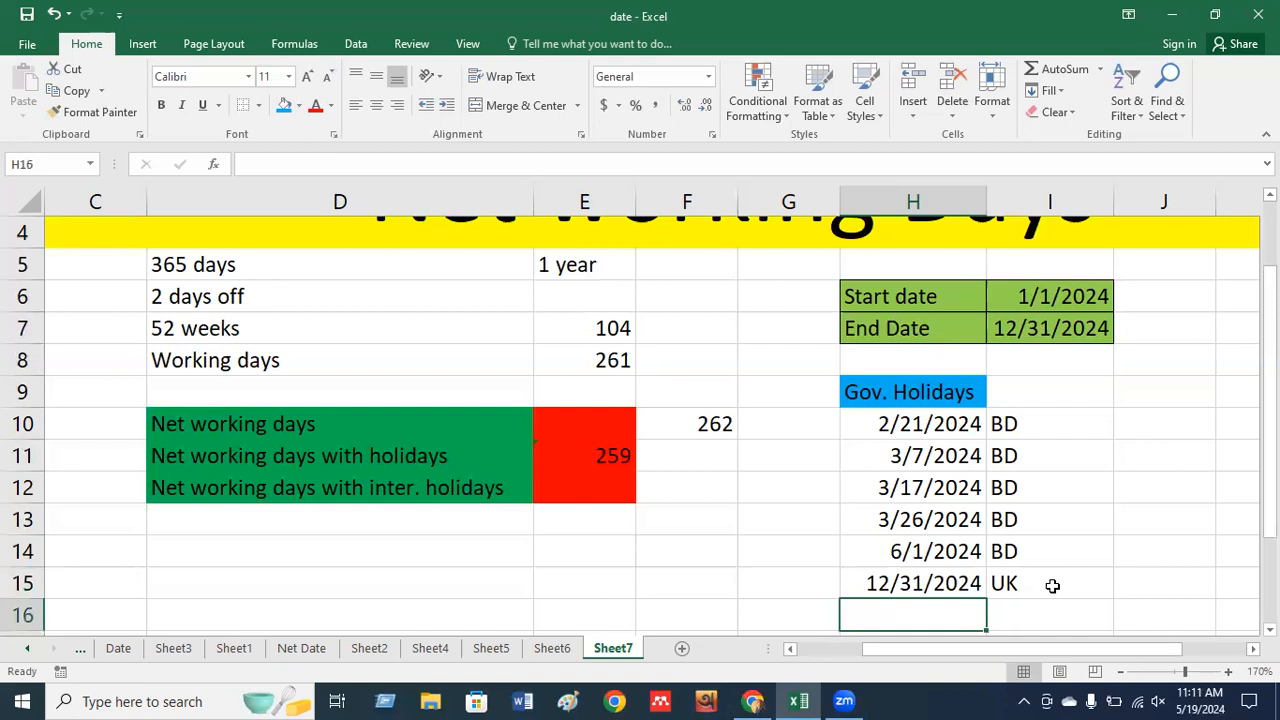
left_click(600, 518)
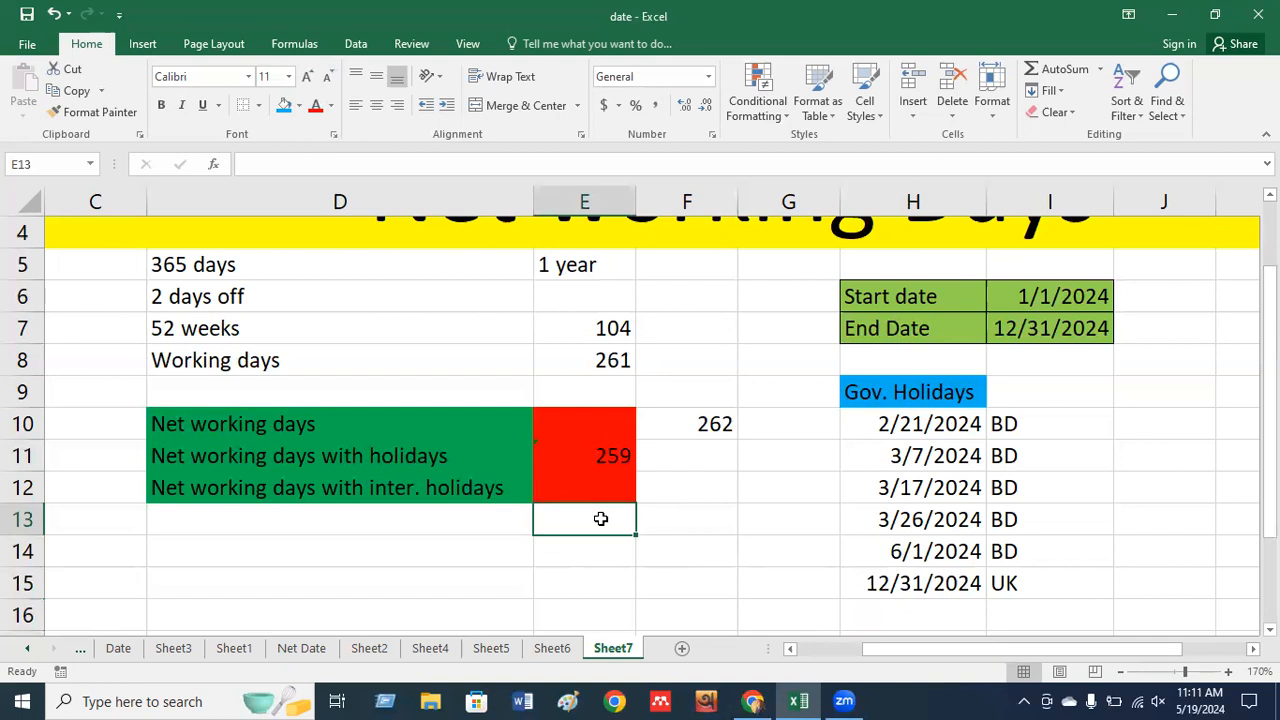
key("Up")
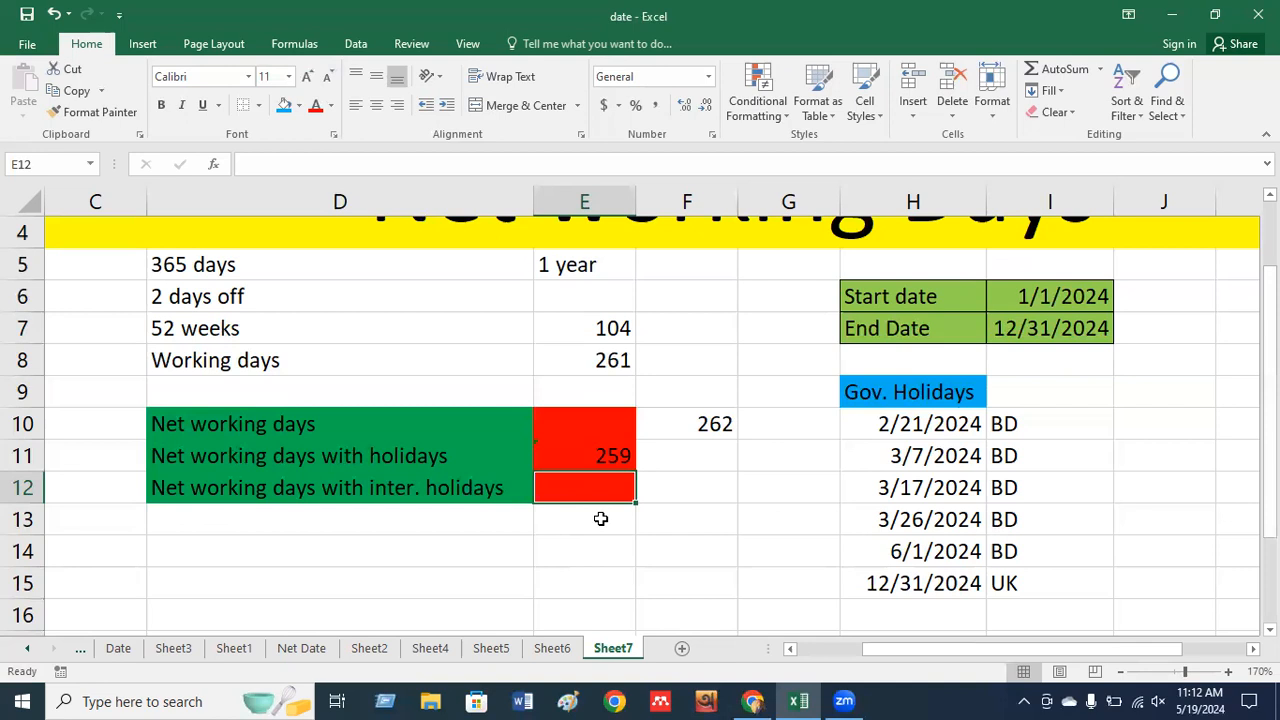
Begin =NETWORKDAYS.INTL(I6,I7, in E12 using the 2024 start and end dates.
type("=N")
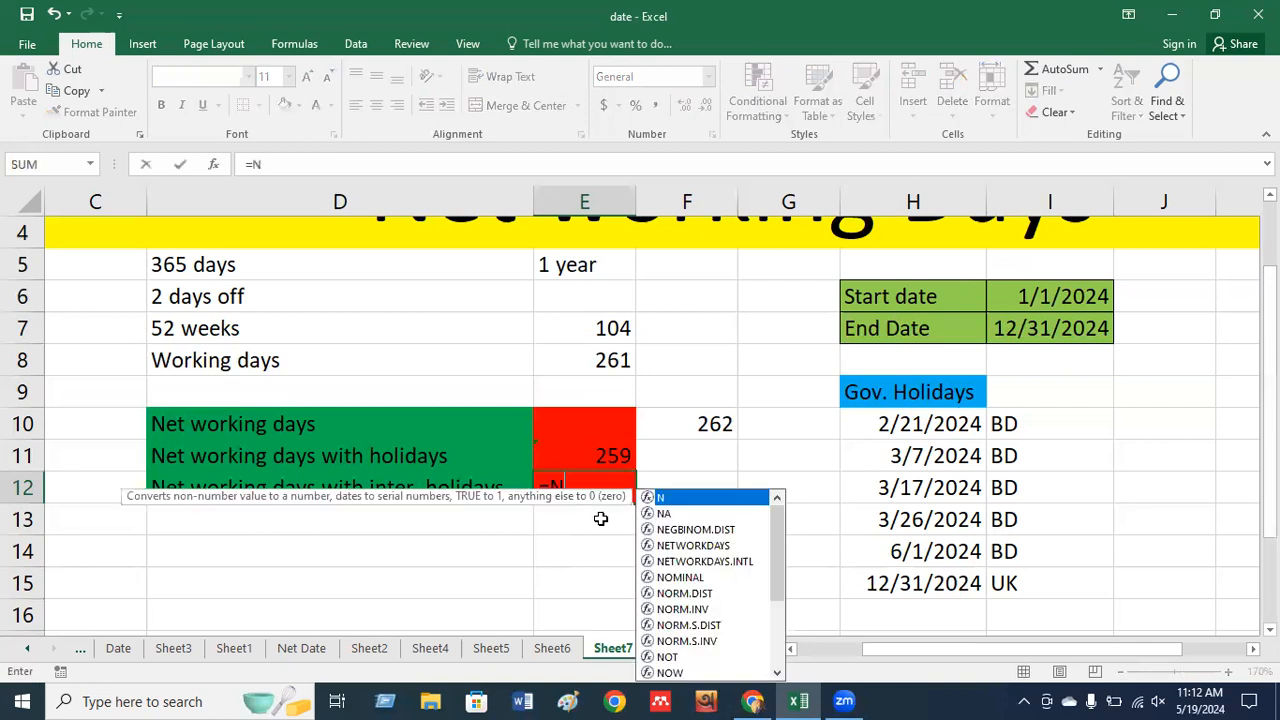
type("ET")
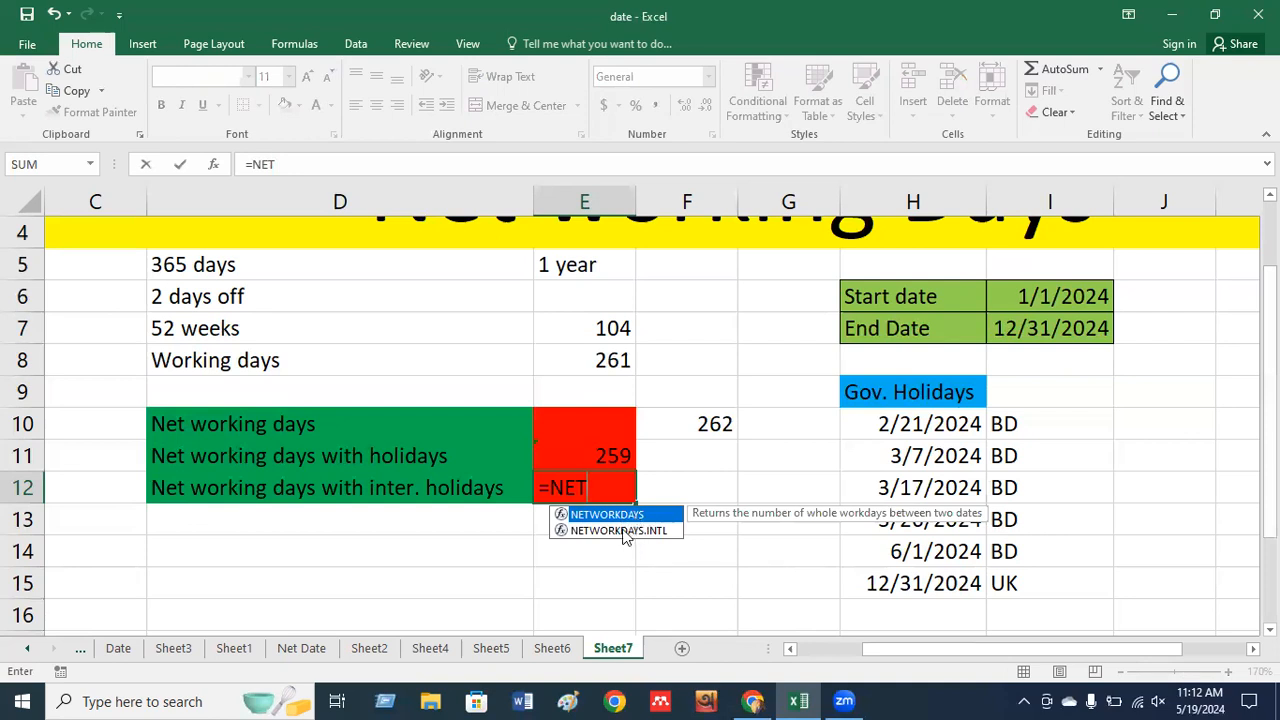
double_click(618, 530)
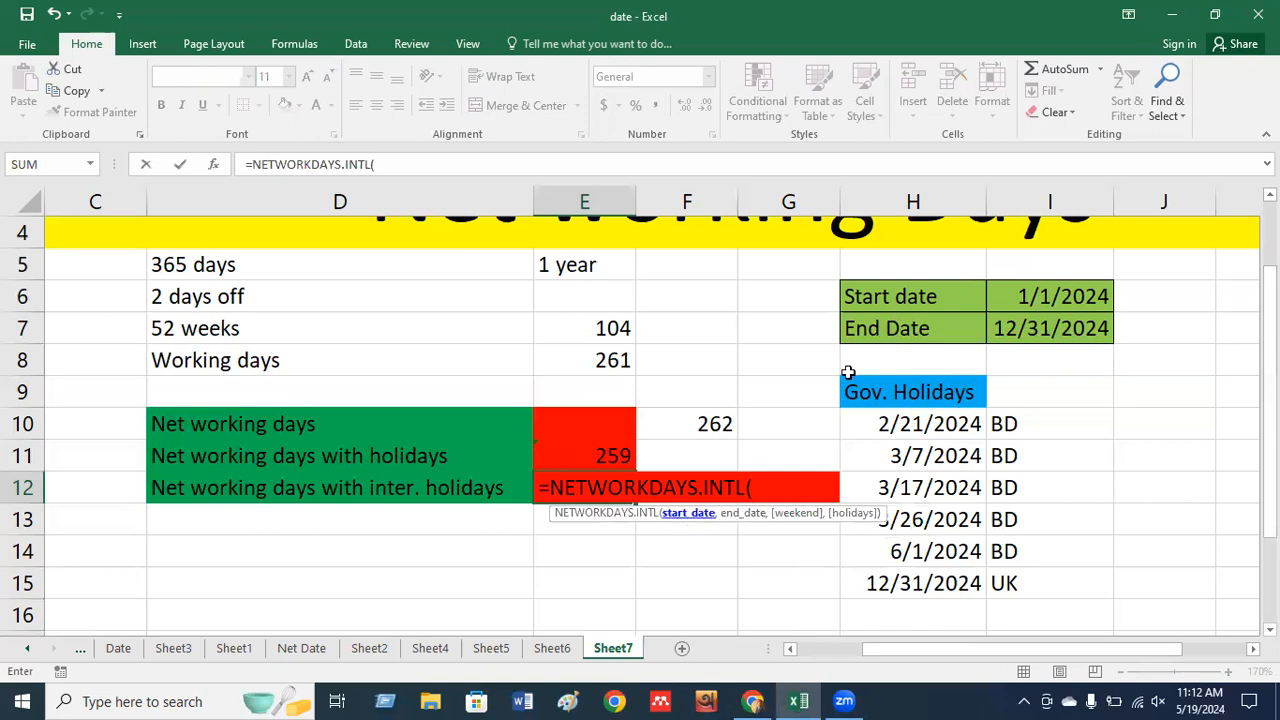
left_click(1024, 293)
type(",")
left_click(1001, 331)
type(",")
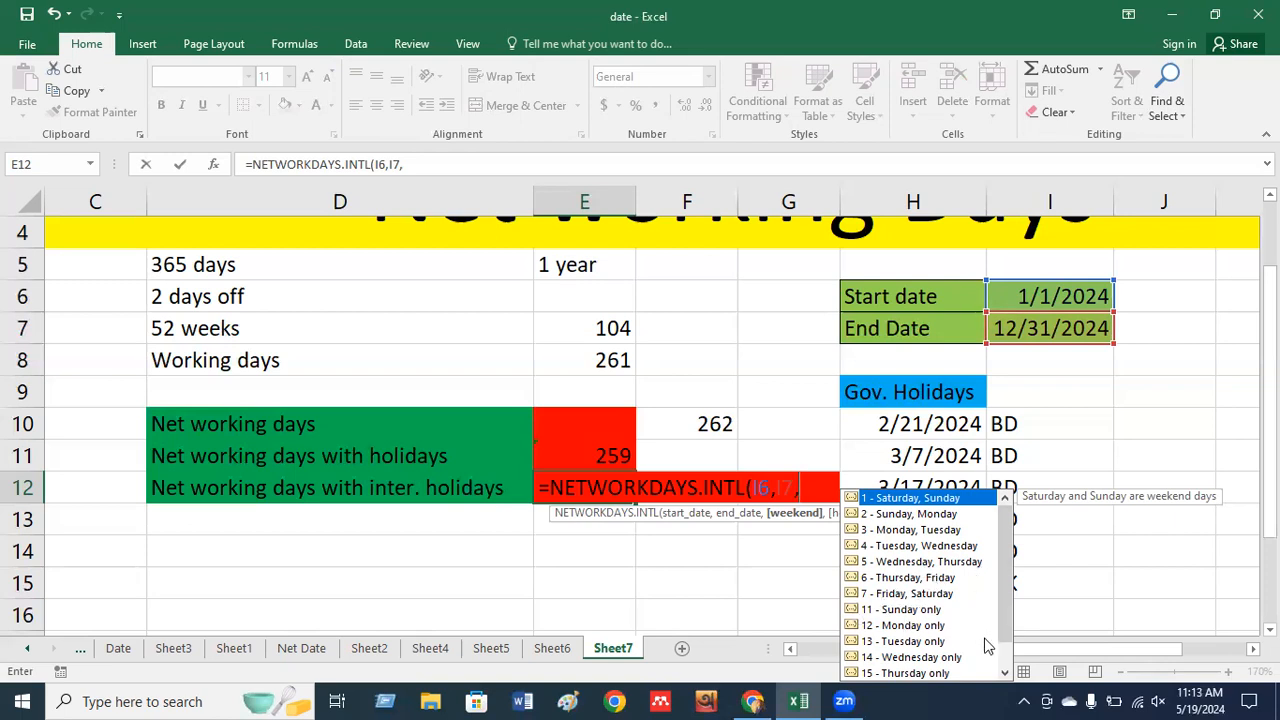
Set the weekend argument to 3 (Monday, Tuesday) in the E12 formula.
left_click(1004, 672)
left_click(1004, 672)
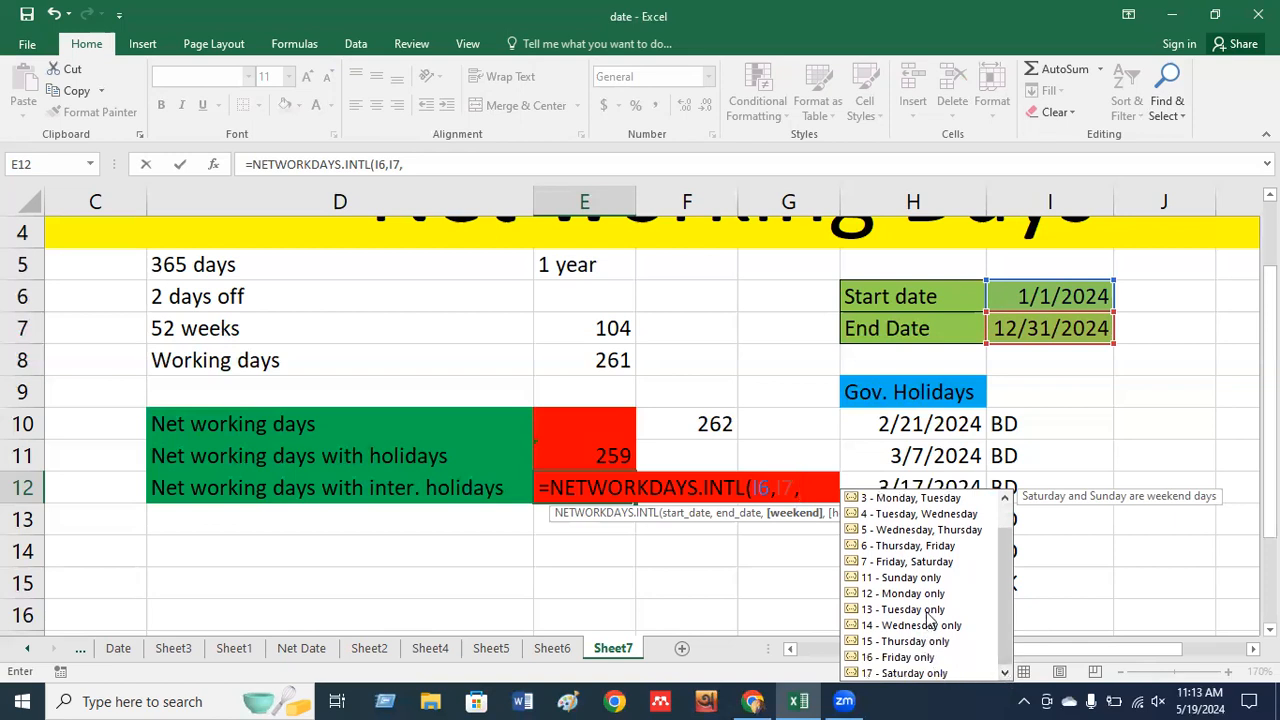
left_click(1007, 517)
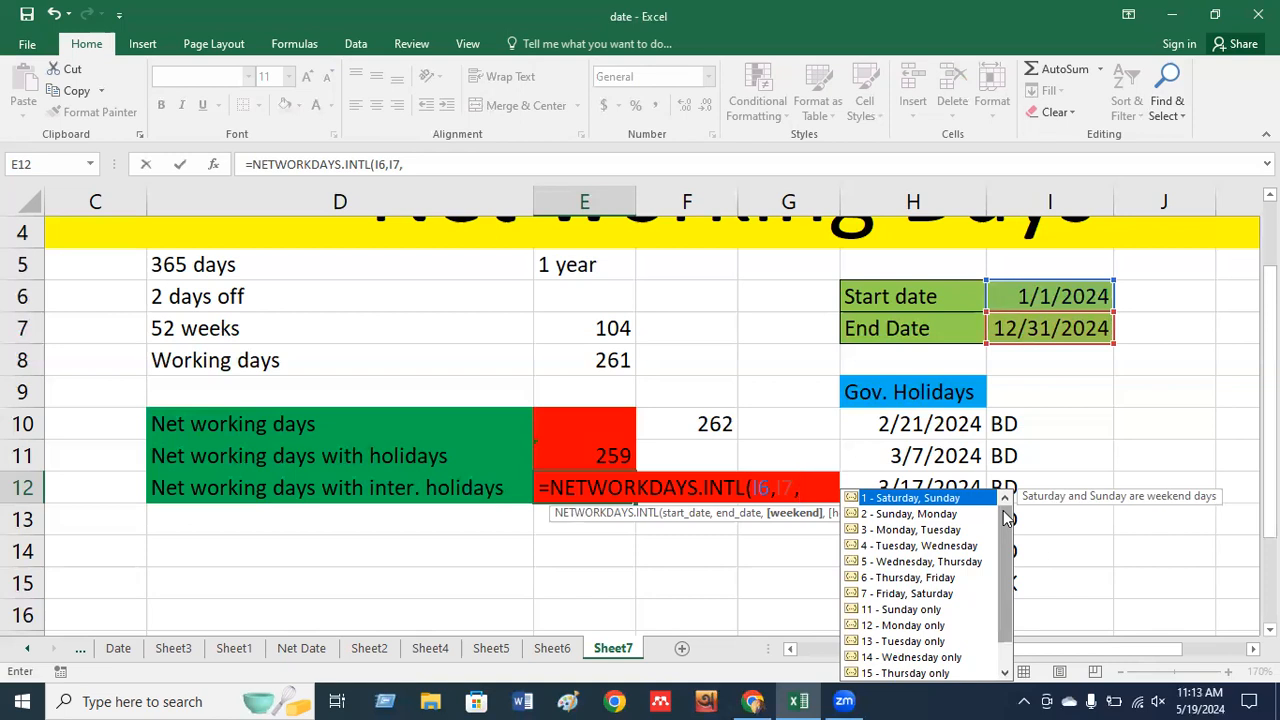
left_click(931, 533)
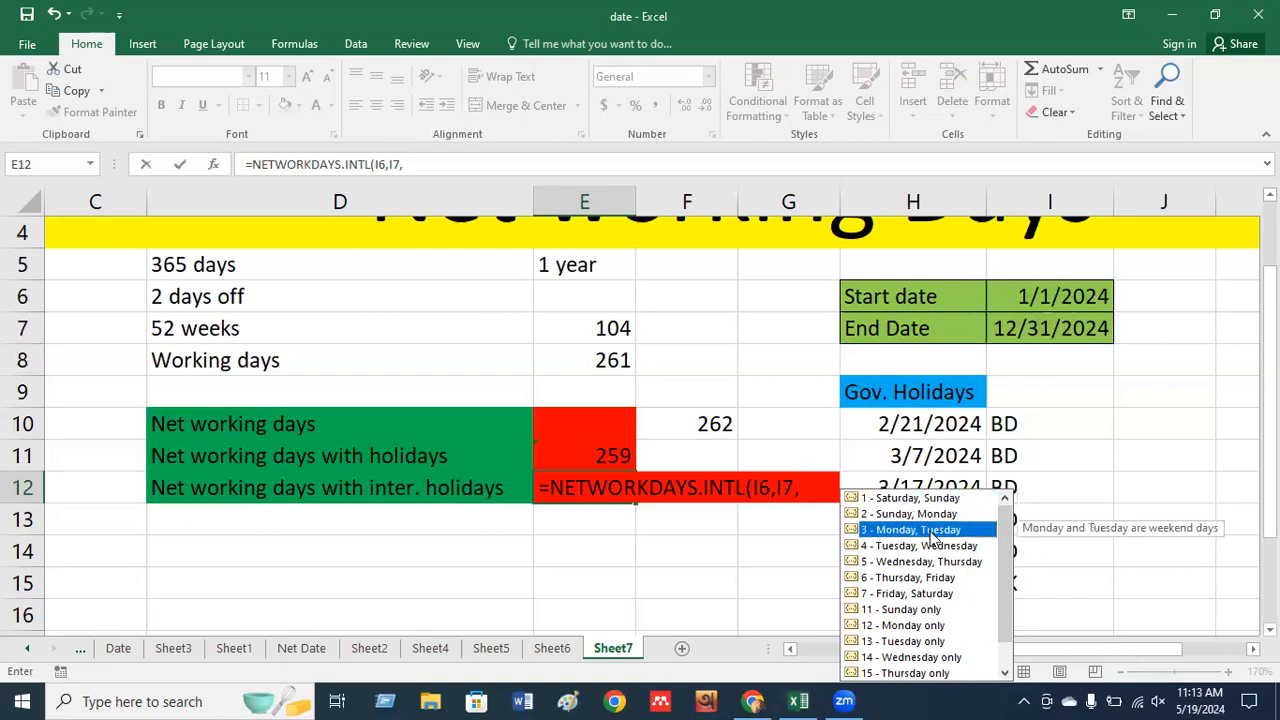
double_click(931, 533)
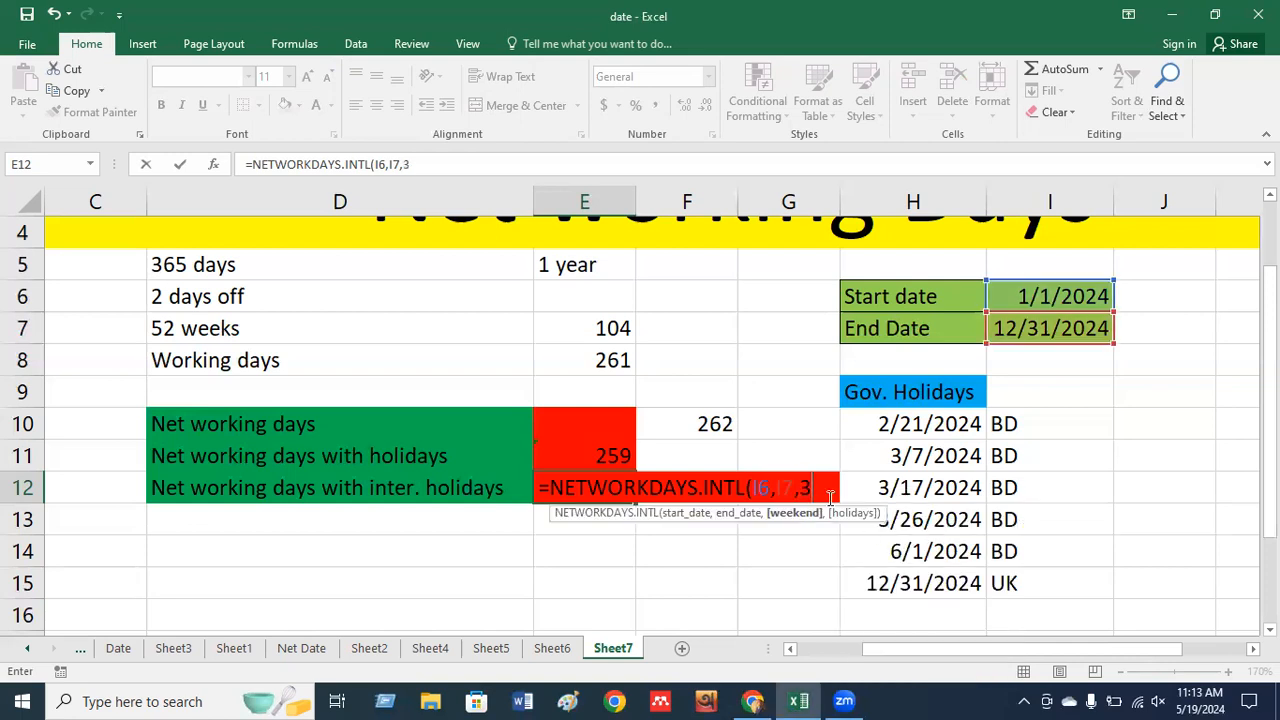
type(",")
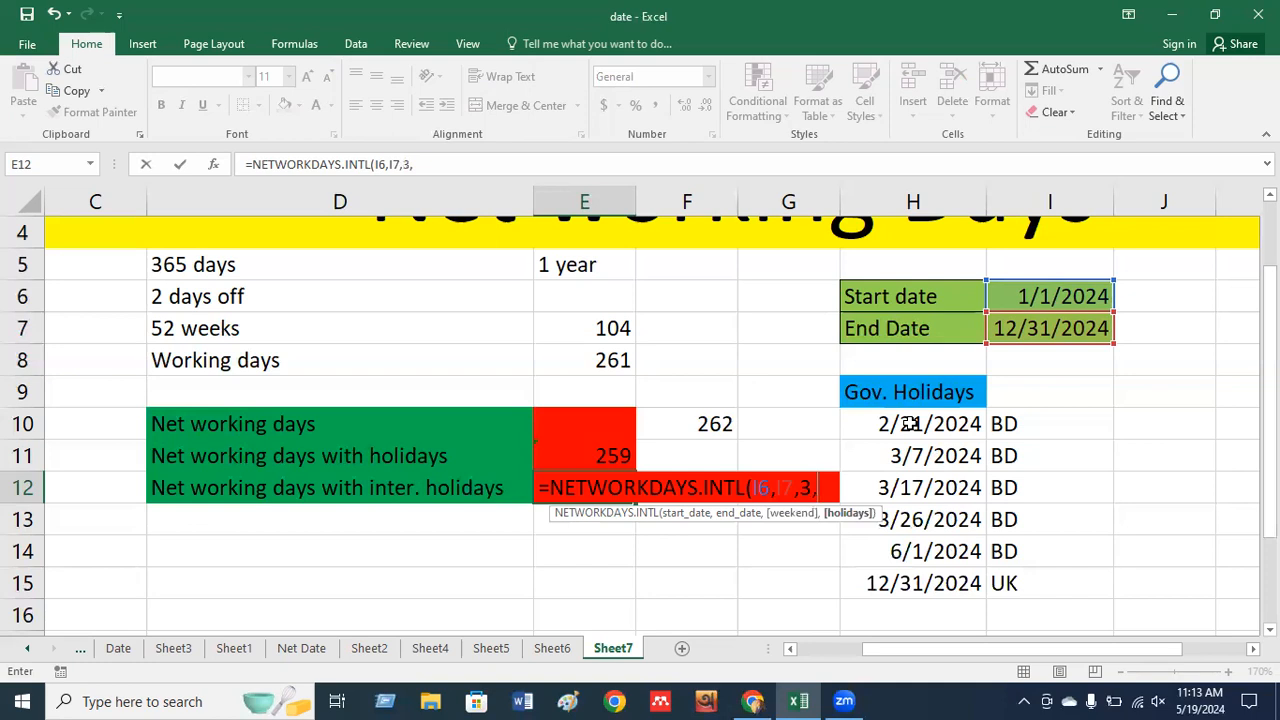
Finish E12 as =NETWORKDAYS.INTL(I6,I7,3,H10:H15), showing 256 net working days.
left_click_drag(910, 423, 915, 572)
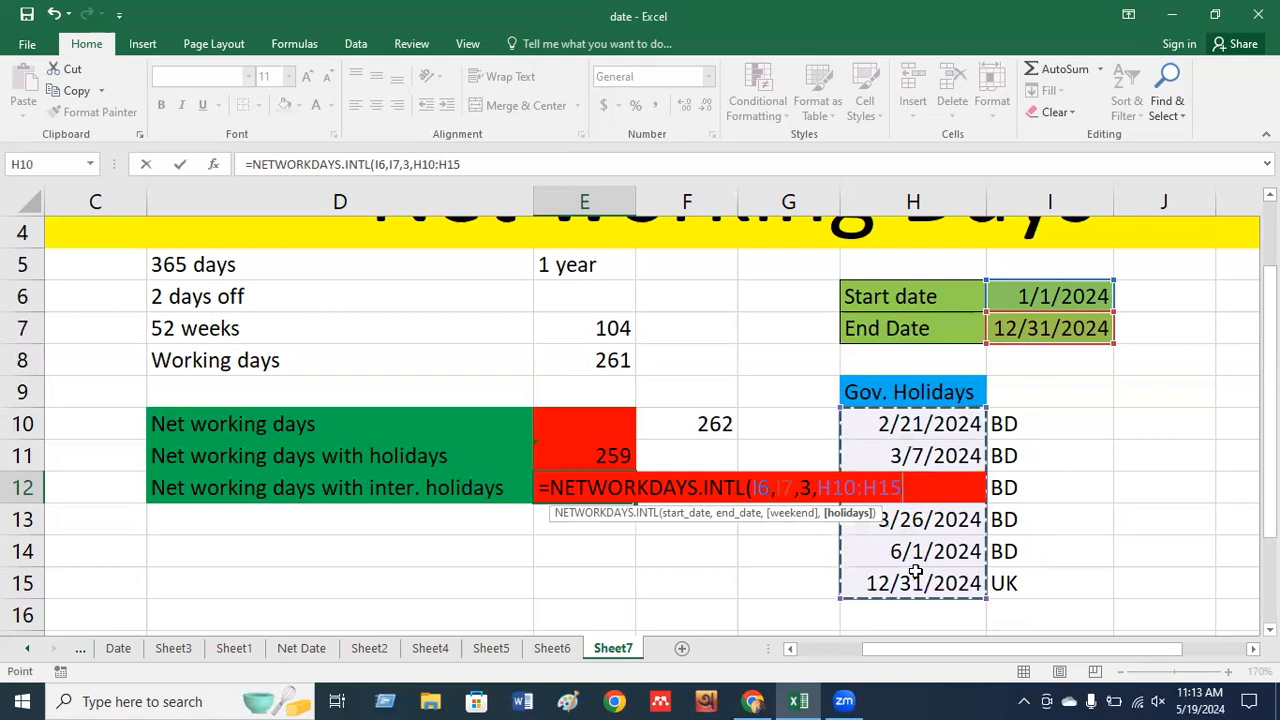
key("ctrl+Return")
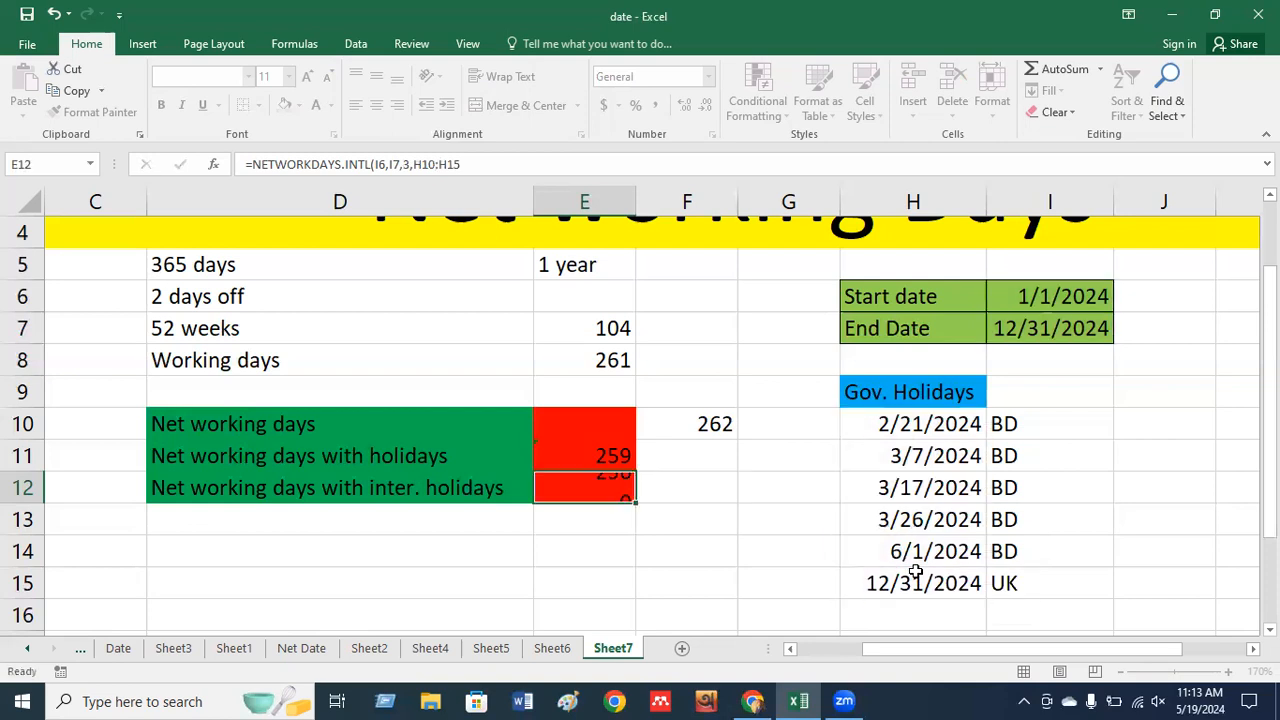
key("Down")
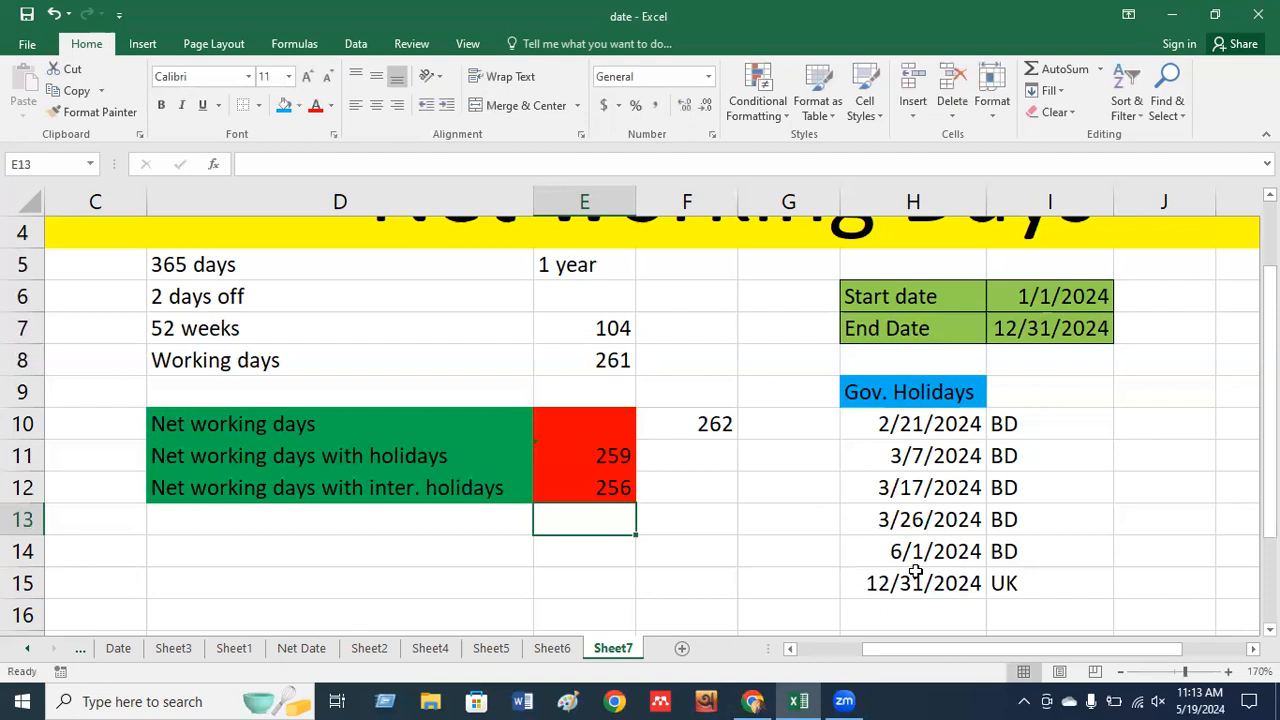